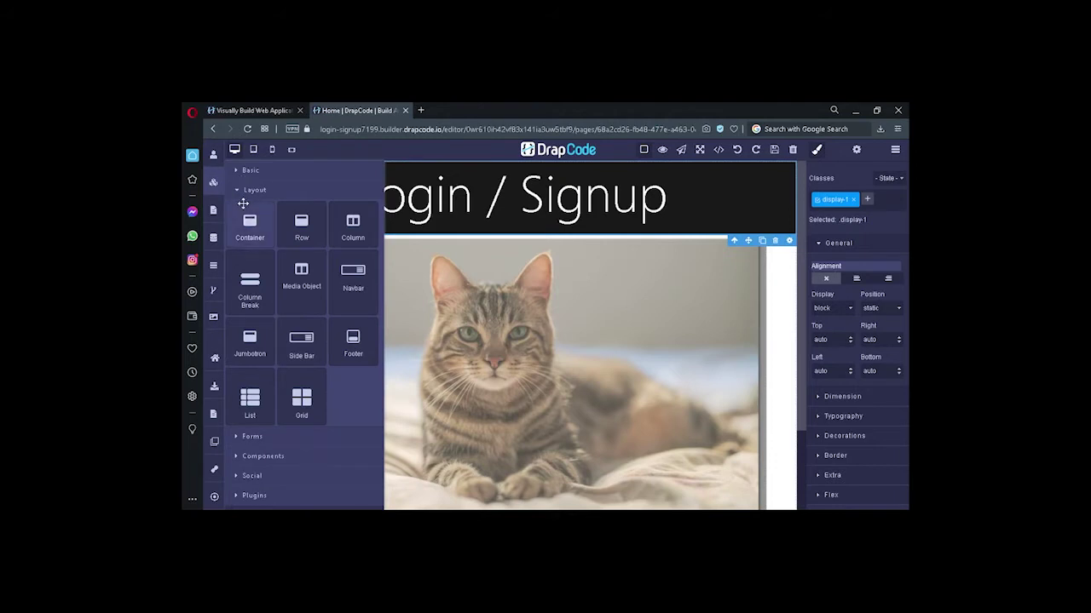
Place a Container layout element above the cat image, then delete that container.
{"action": "left_click_drag", "start_coordinate": [251, 225], "coordinate": [458, 245]}
{"action": "left_click", "coordinate": [459, 245]}
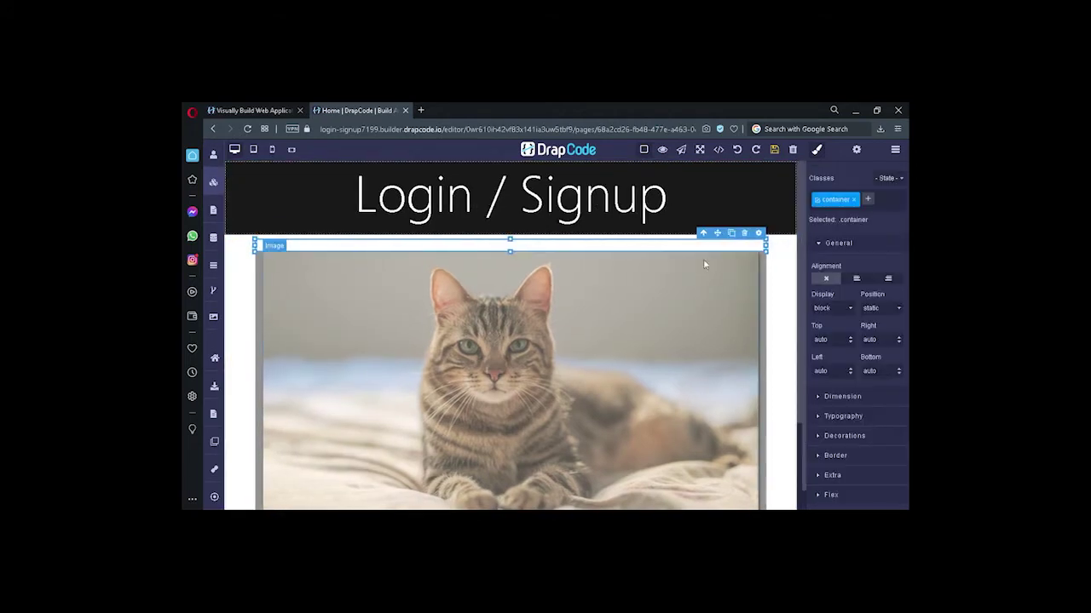
{"action": "left_click", "coordinate": [747, 234]}
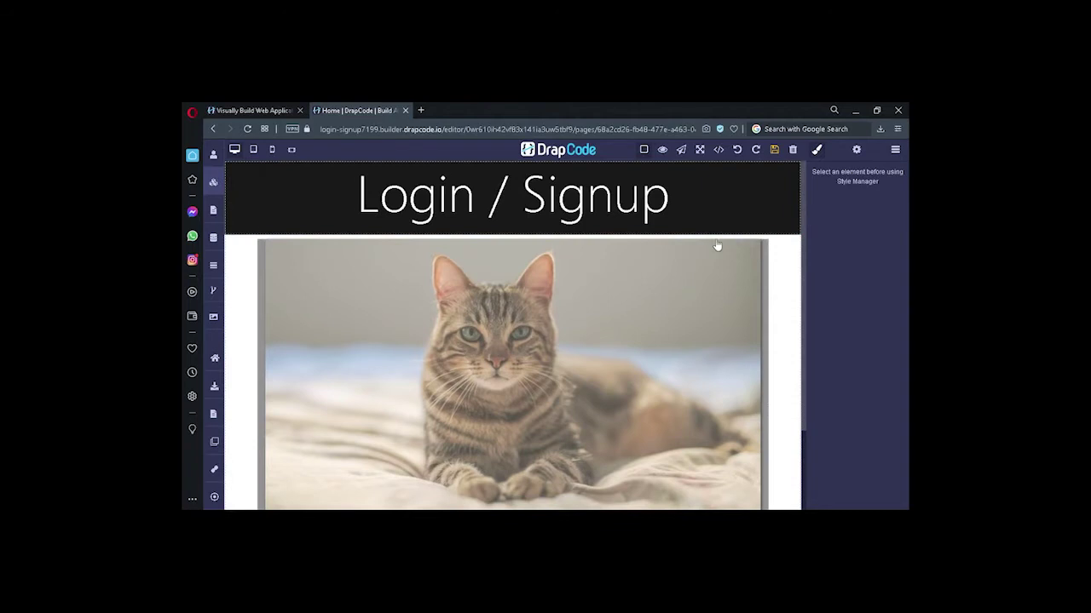
Switch to the home-2 page and review its general page settings without changing them.
{"action": "mouse_move", "coordinate": [229, 206]}
{"action": "left_click", "coordinate": [214, 211]}
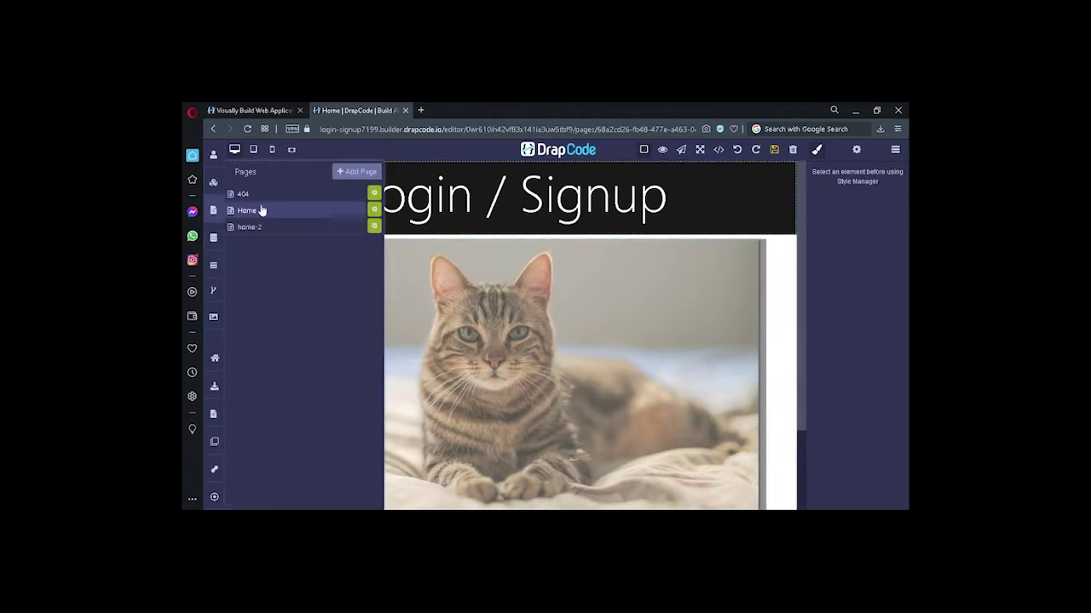
{"action": "left_click", "coordinate": [337, 227]}
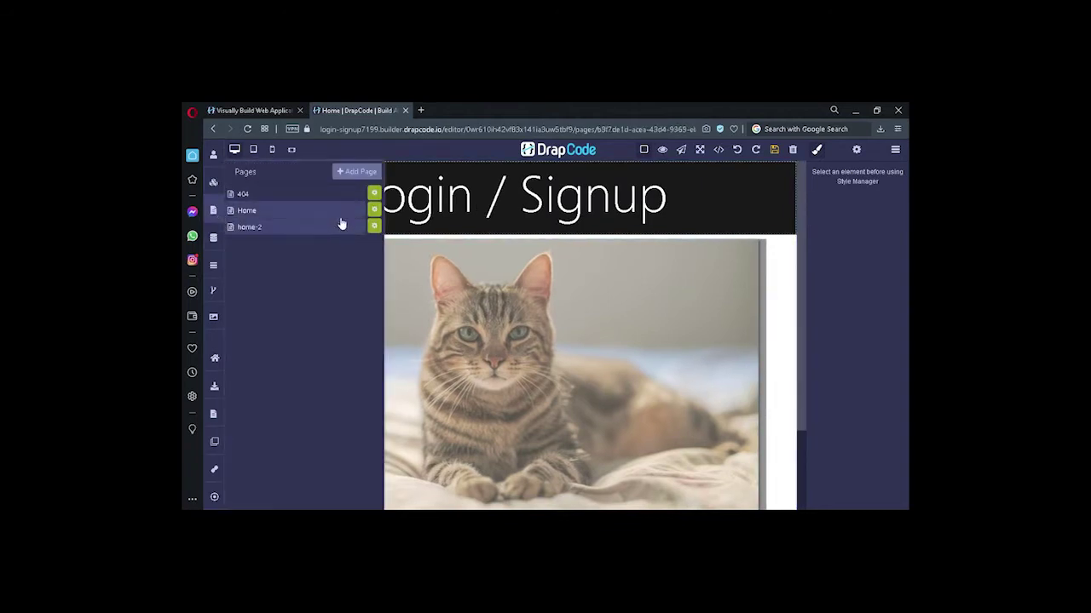
{"action": "left_click", "coordinate": [374, 225]}
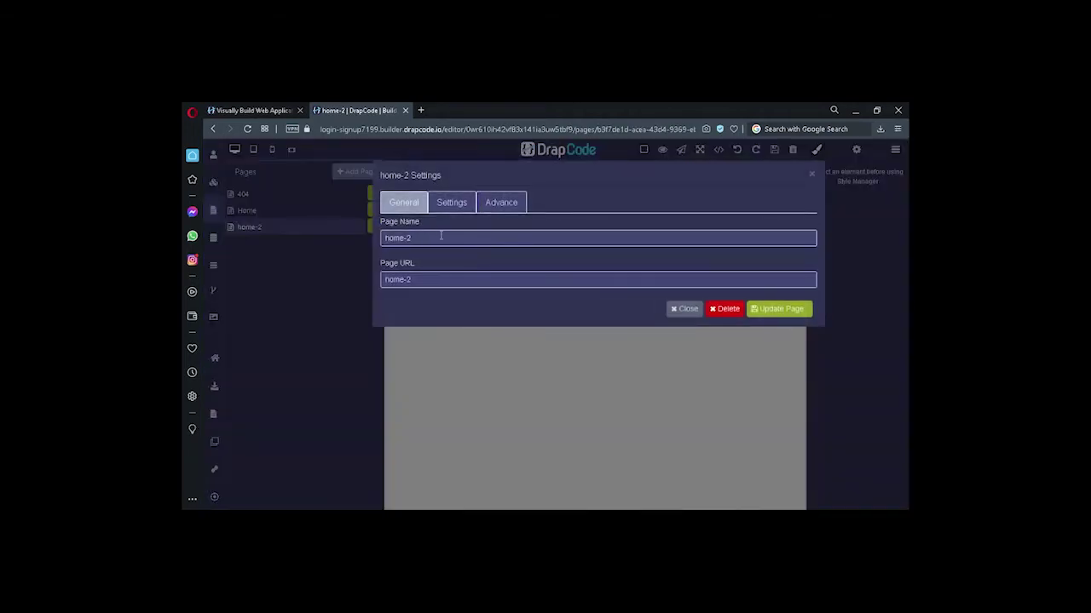
{"action": "left_click", "coordinate": [811, 179]}
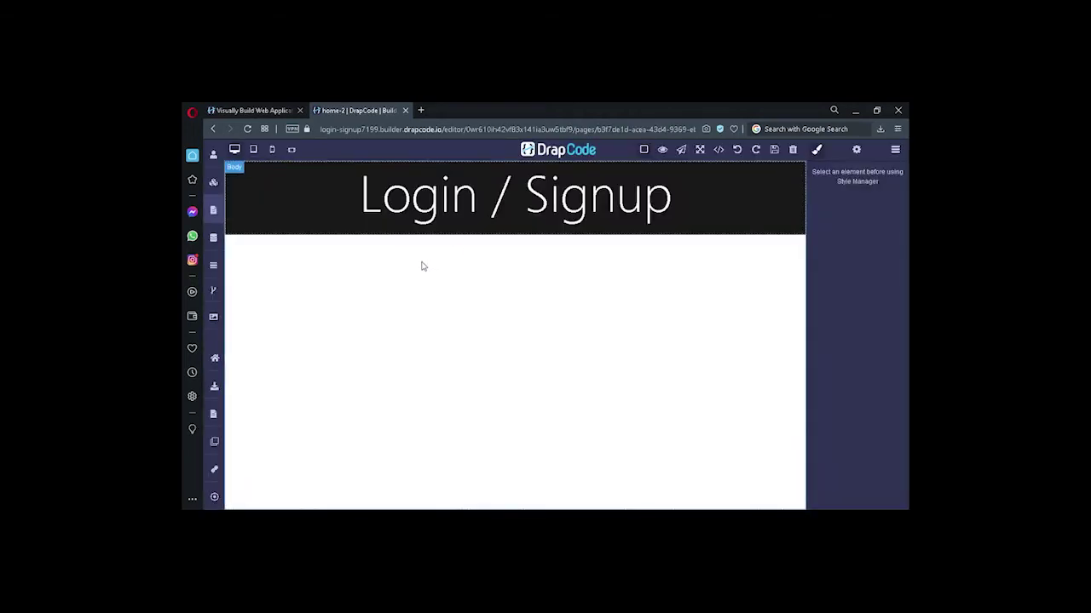
Look at the form for creating a new page and close it without creating one.
{"action": "left_click", "coordinate": [213, 211]}
{"action": "left_click", "coordinate": [356, 173]}
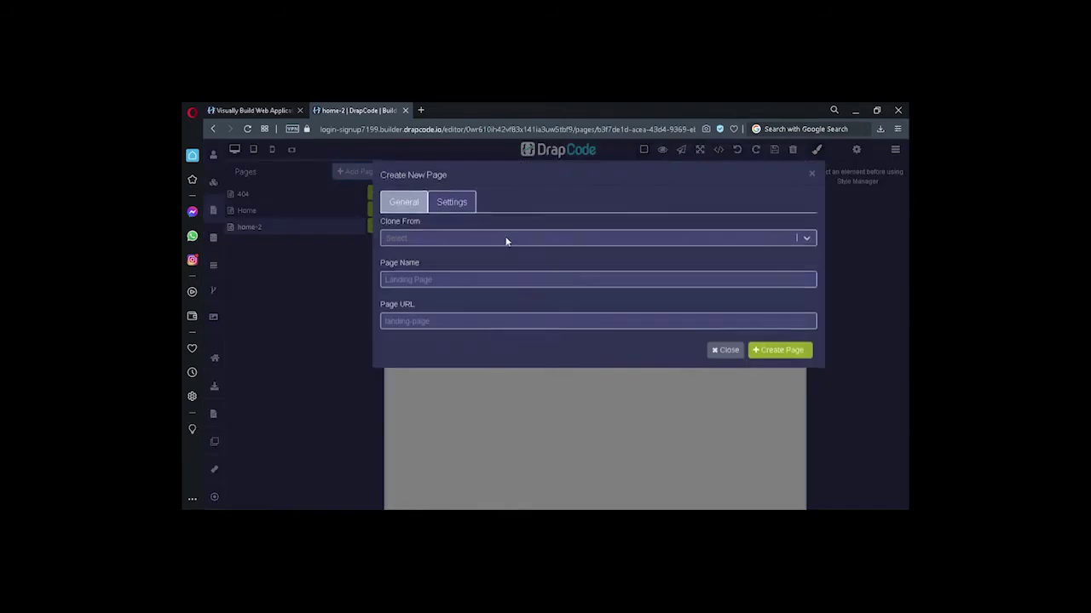
{"action": "left_click", "coordinate": [812, 176]}
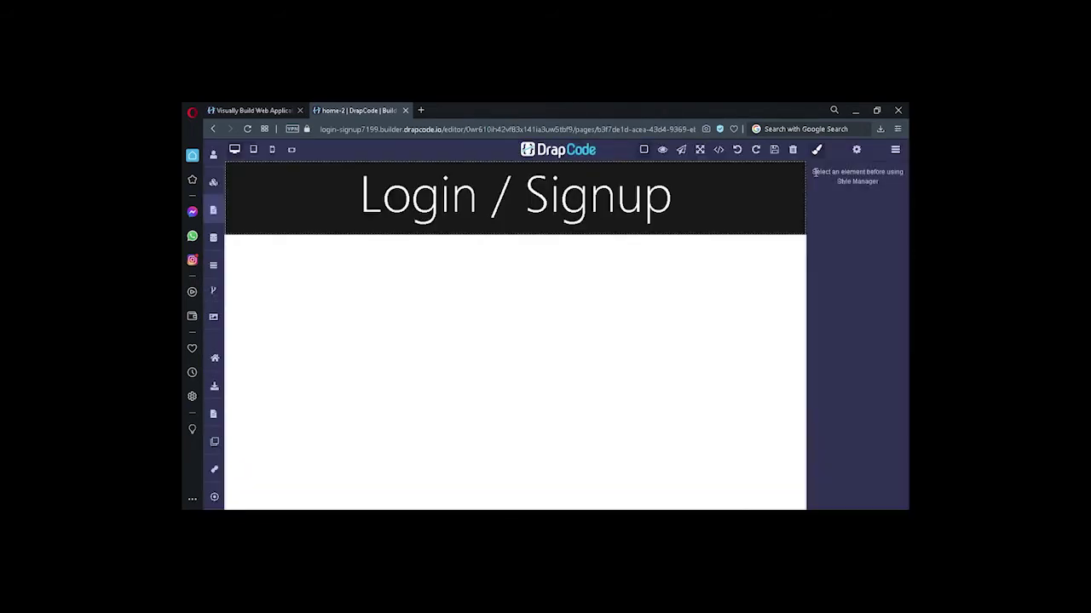
Look at the form for a new collection and discard the untitled collection.
{"action": "left_click", "coordinate": [215, 240]}
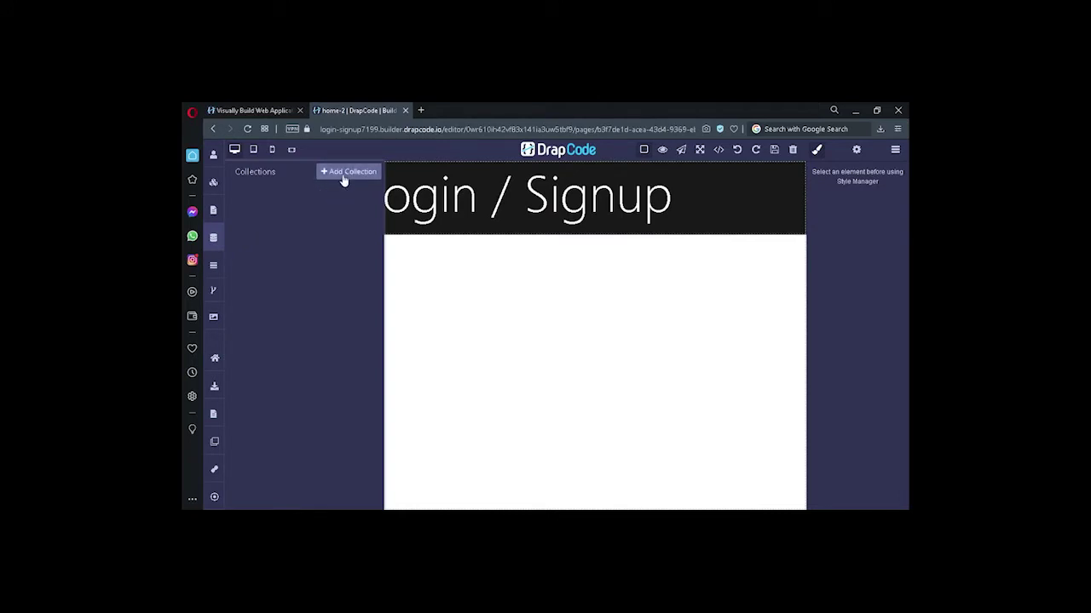
{"action": "left_click", "coordinate": [344, 176]}
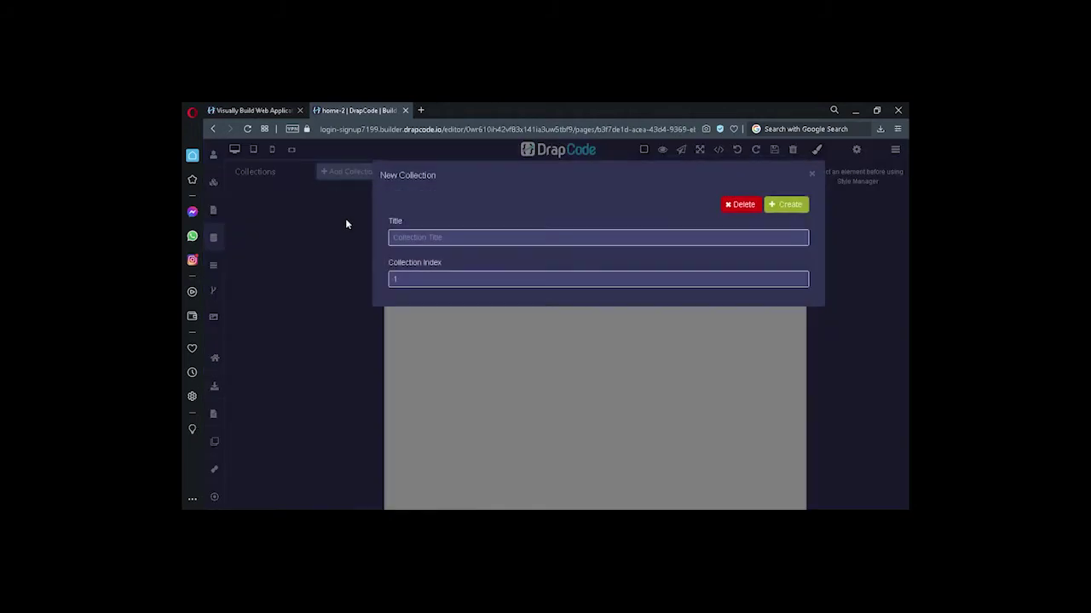
{"action": "left_click", "coordinate": [730, 213]}
{"action": "left_click", "coordinate": [728, 207]}
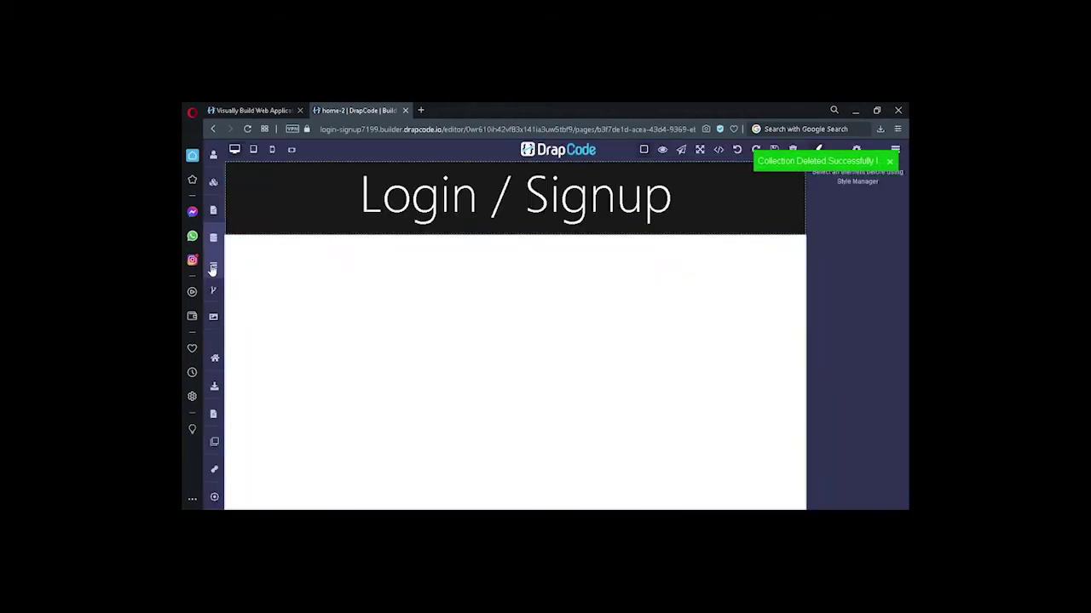
Look through the project's events and the form for adding an event, then close the form.
{"action": "left_click", "coordinate": [214, 267]}
{"action": "left_click", "coordinate": [214, 290]}
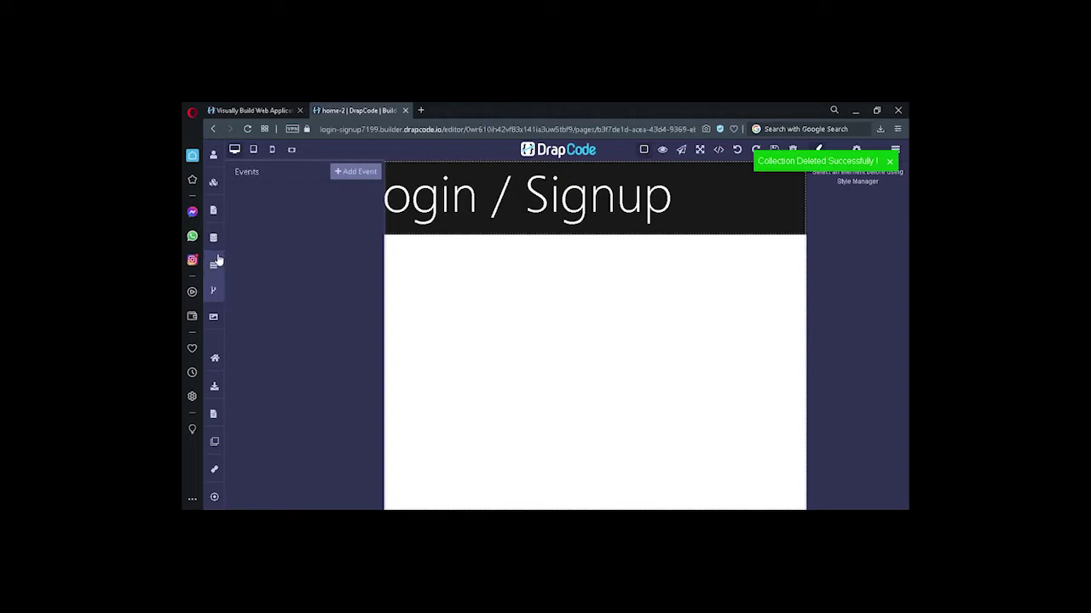
{"action": "left_click", "coordinate": [356, 173]}
{"action": "left_click", "coordinate": [828, 175]}
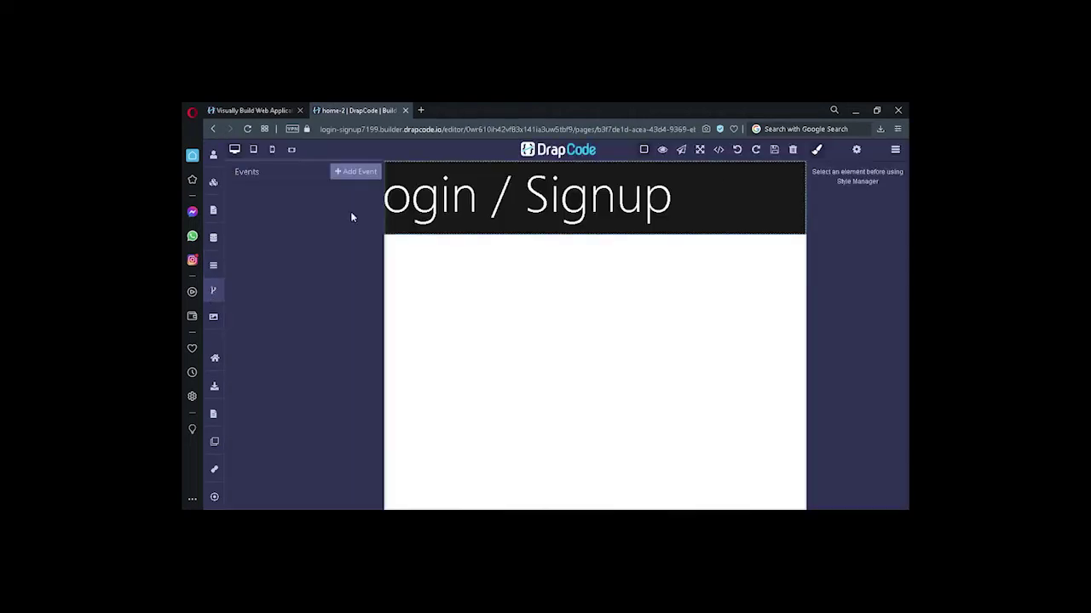
Look at the project's assets and the asset upload window, then close the window.
{"action": "left_click", "coordinate": [214, 317]}
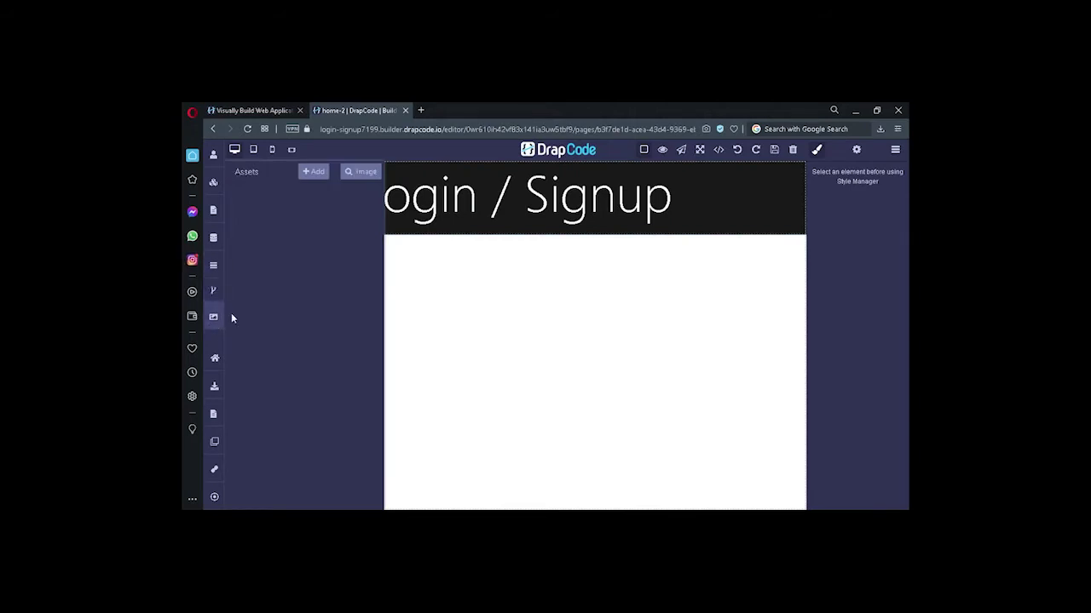
{"action": "left_click", "coordinate": [315, 174]}
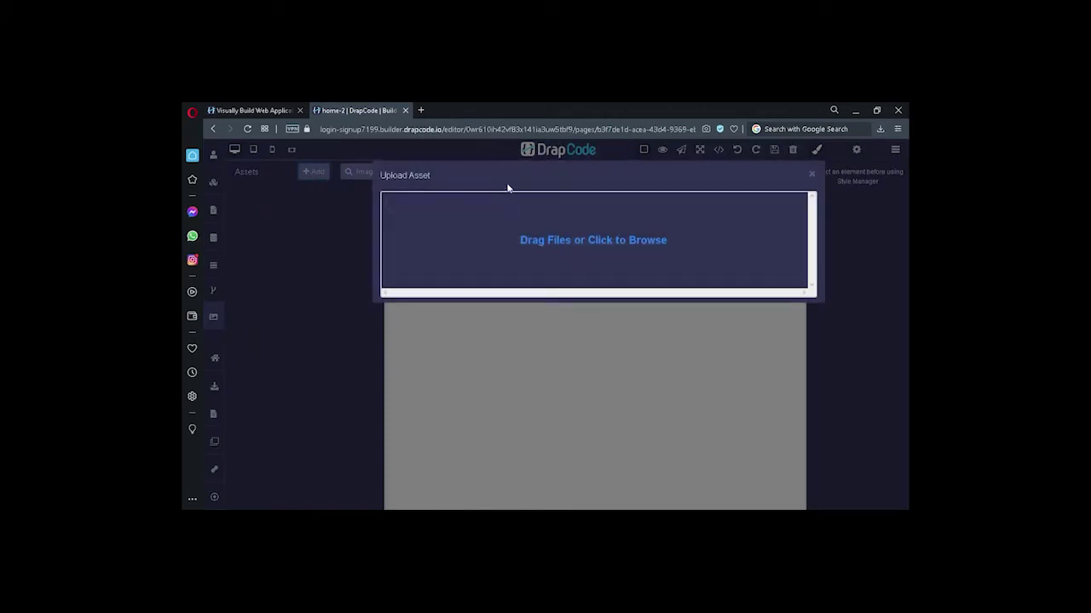
{"action": "left_click", "coordinate": [812, 175]}
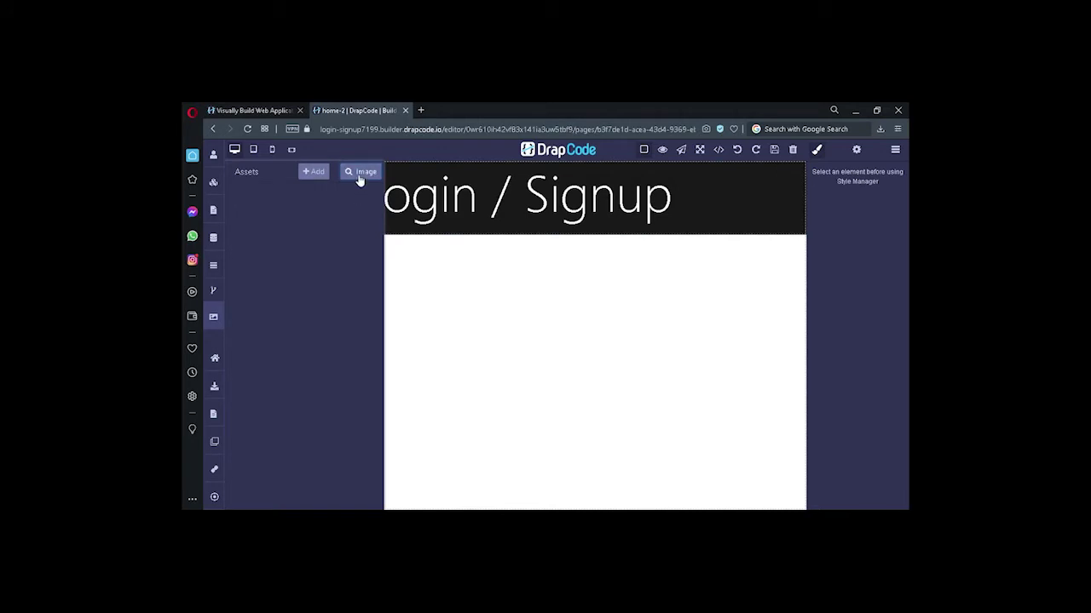
Search the stock images for "cat image" and upload the second result to the assets in Small size.
{"action": "left_click", "coordinate": [359, 173]}
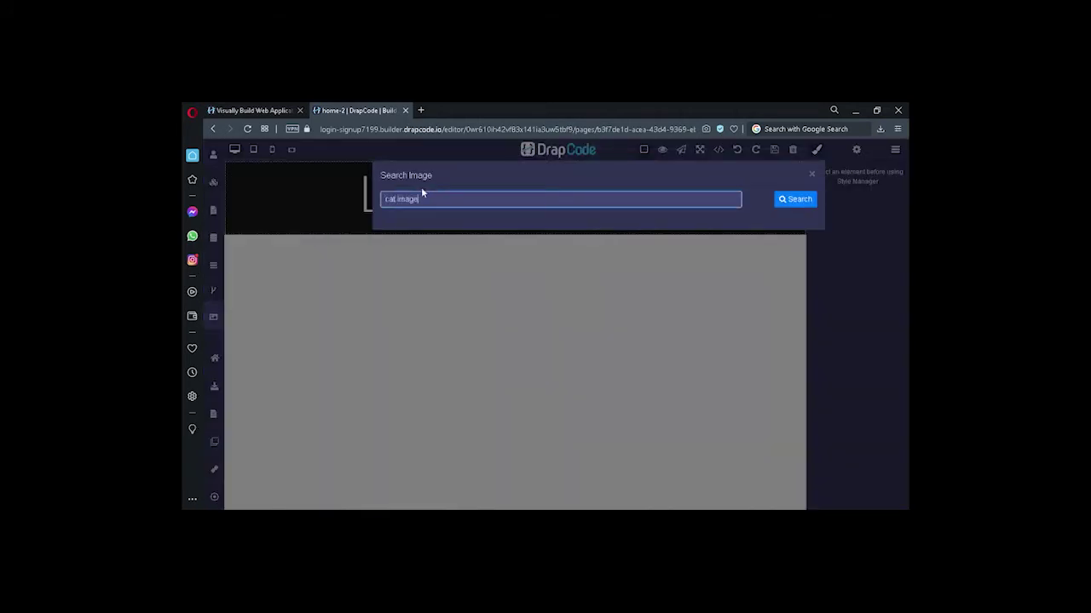
{"action": "left_click", "coordinate": [785, 199]}
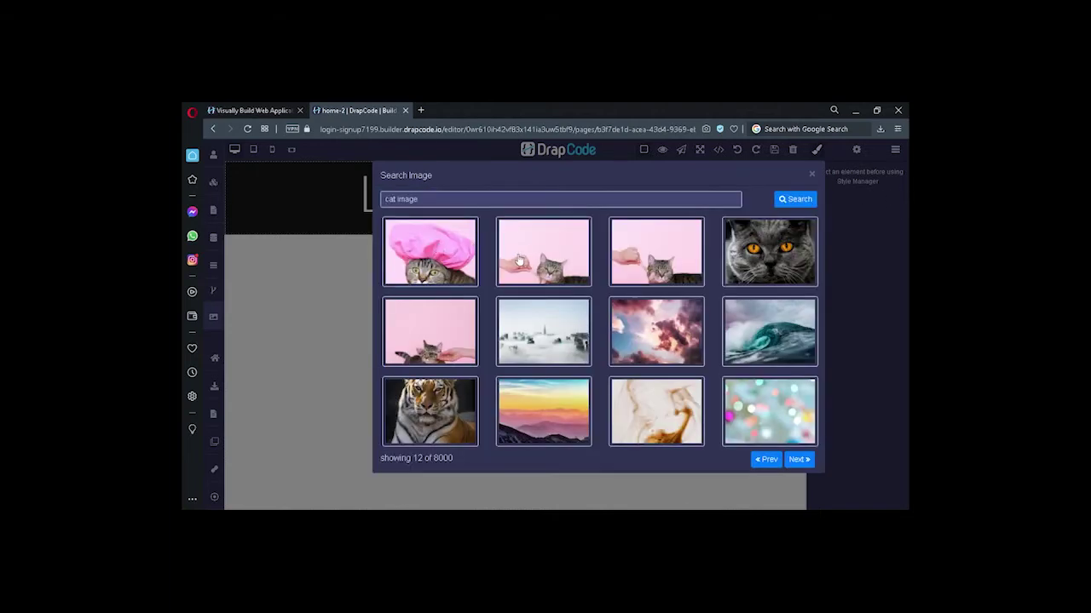
{"action": "left_click", "coordinate": [524, 258]}
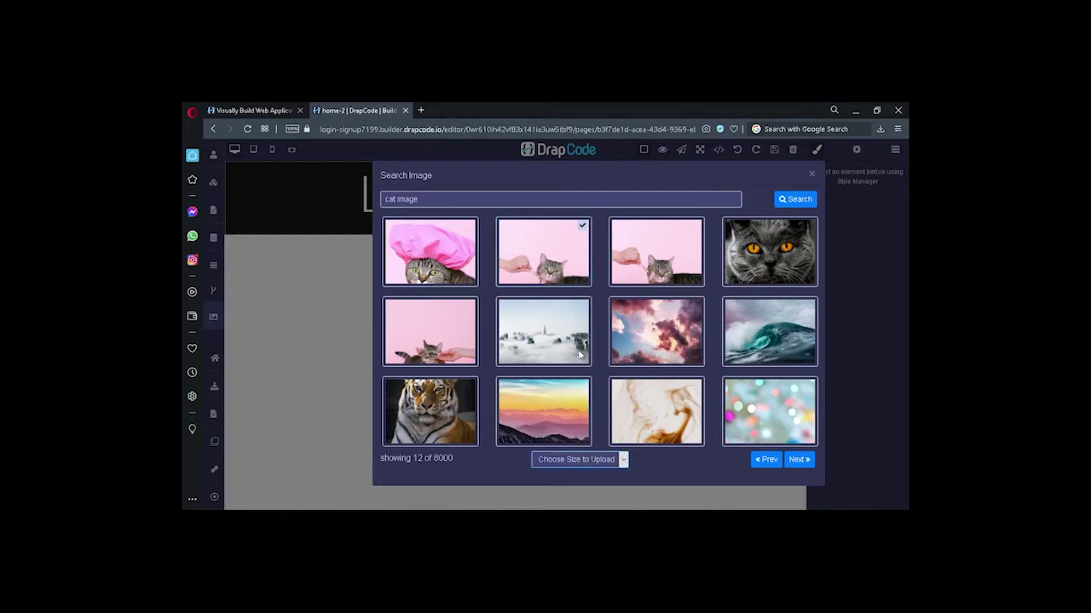
{"action": "key", "text": "Down"}
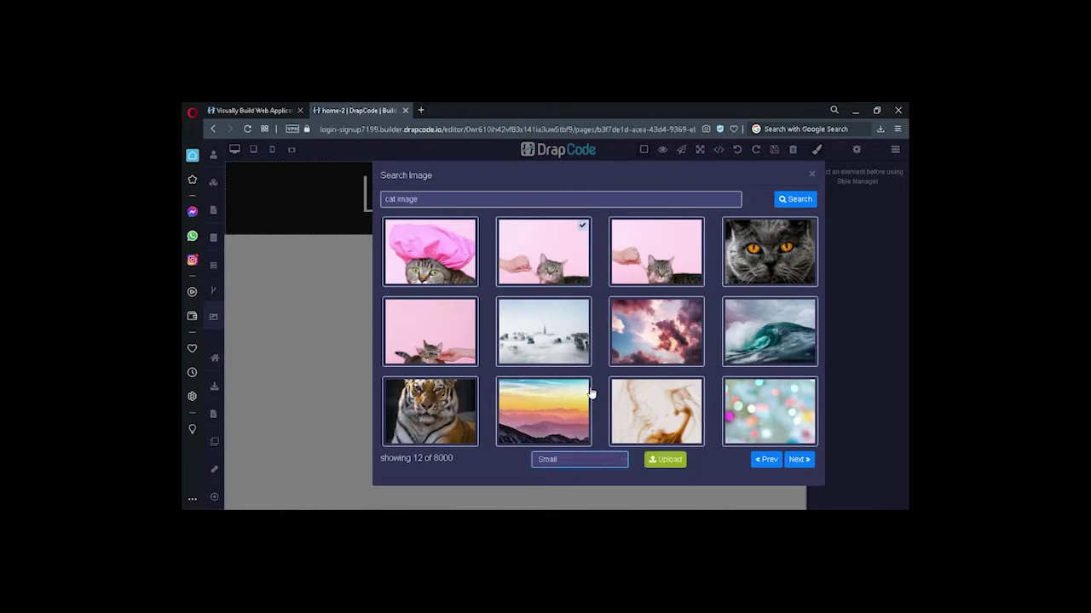
{"action": "left_click", "coordinate": [669, 460]}
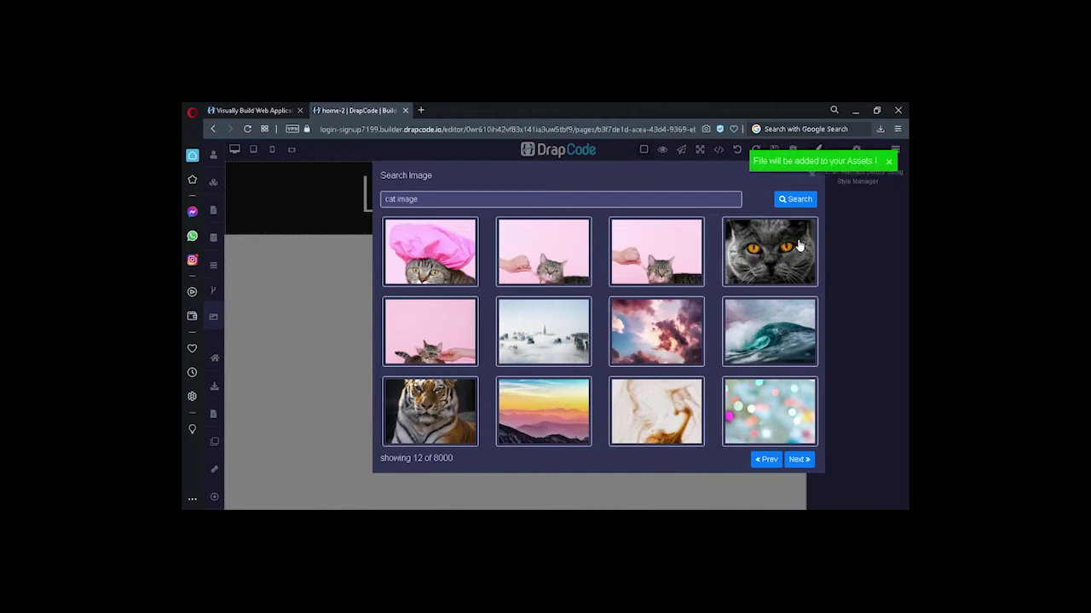
{"action": "left_click", "coordinate": [889, 162]}
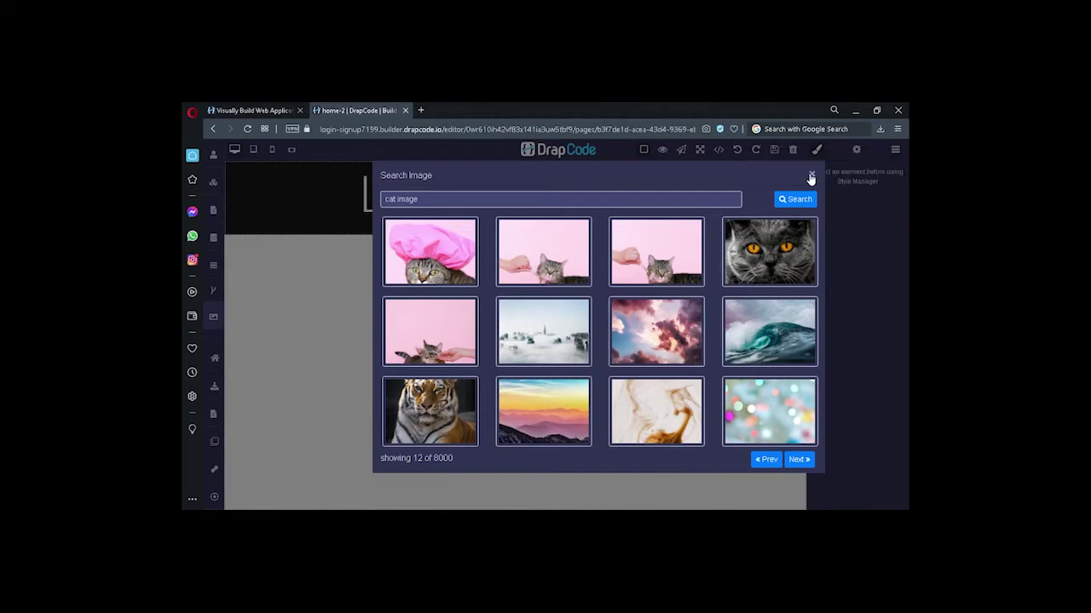
{"action": "left_click", "coordinate": [810, 176]}
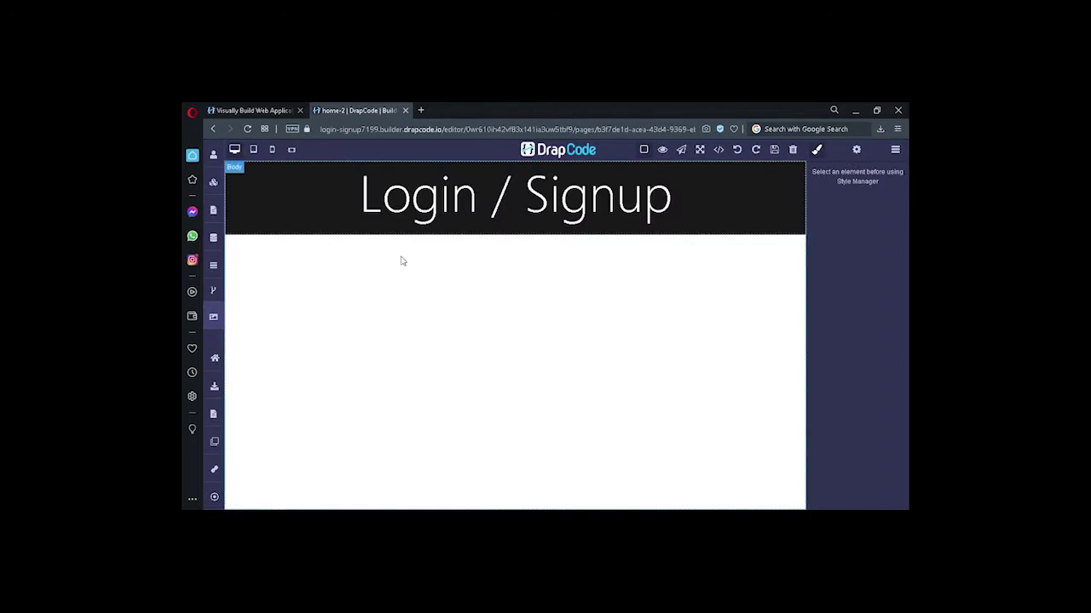
{"action": "left_click", "coordinate": [213, 212]}
{"action": "left_click", "coordinate": [214, 183]}
{"action": "left_click", "coordinate": [213, 237]}
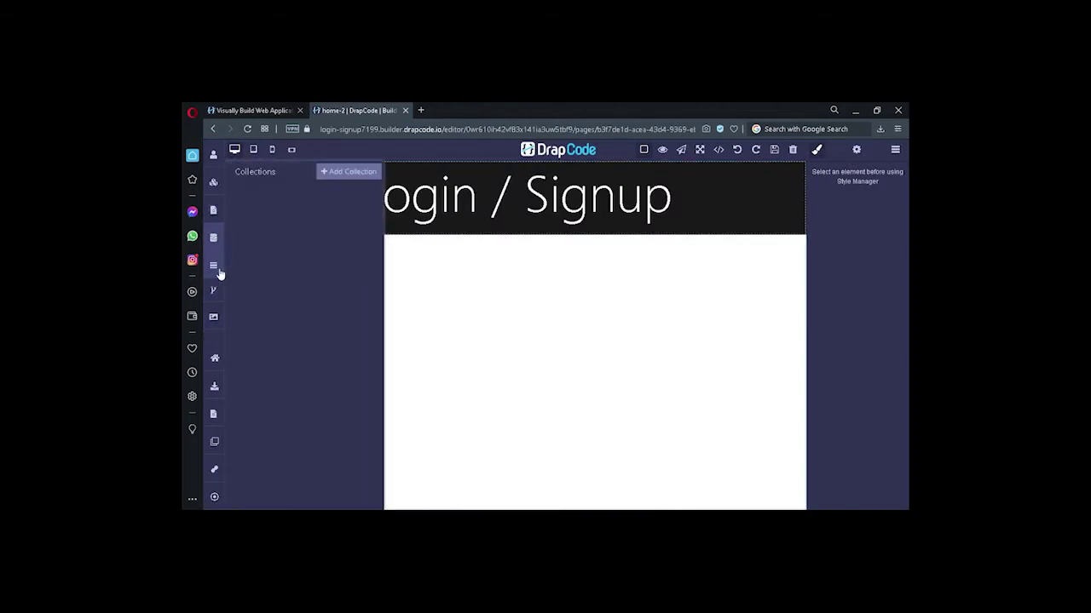
Place a basic Image element below the Login / Signup header and open its Source (URL) setting for editing.
{"action": "left_click", "coordinate": [214, 182]}
{"action": "left_click", "coordinate": [251, 172]}
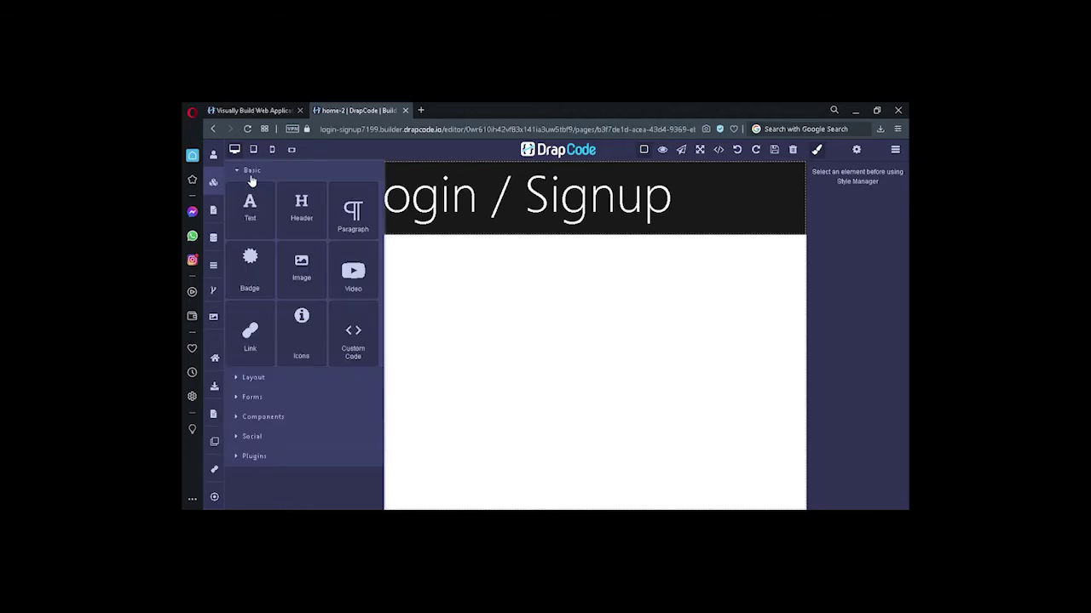
{"action": "left_click_drag", "start_coordinate": [250, 260], "coordinate": [486, 301]}
{"action": "left_click", "coordinate": [642, 234]}
{"action": "left_click", "coordinate": [598, 313]}
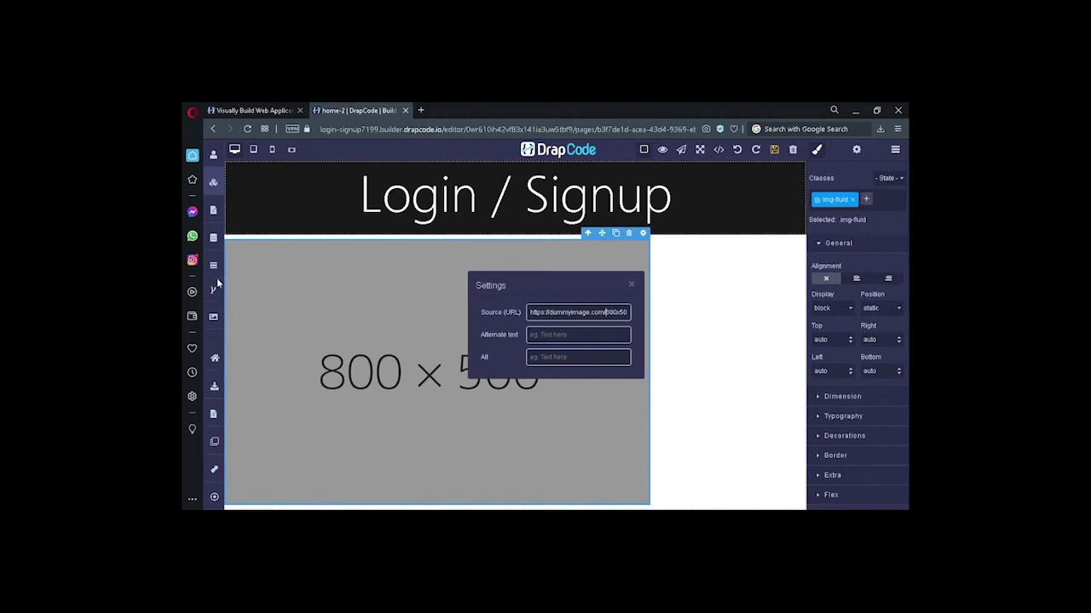
Place the uploaded cat asset beside the placeholder image and copy its source URL.
{"action": "left_click", "coordinate": [213, 316]}
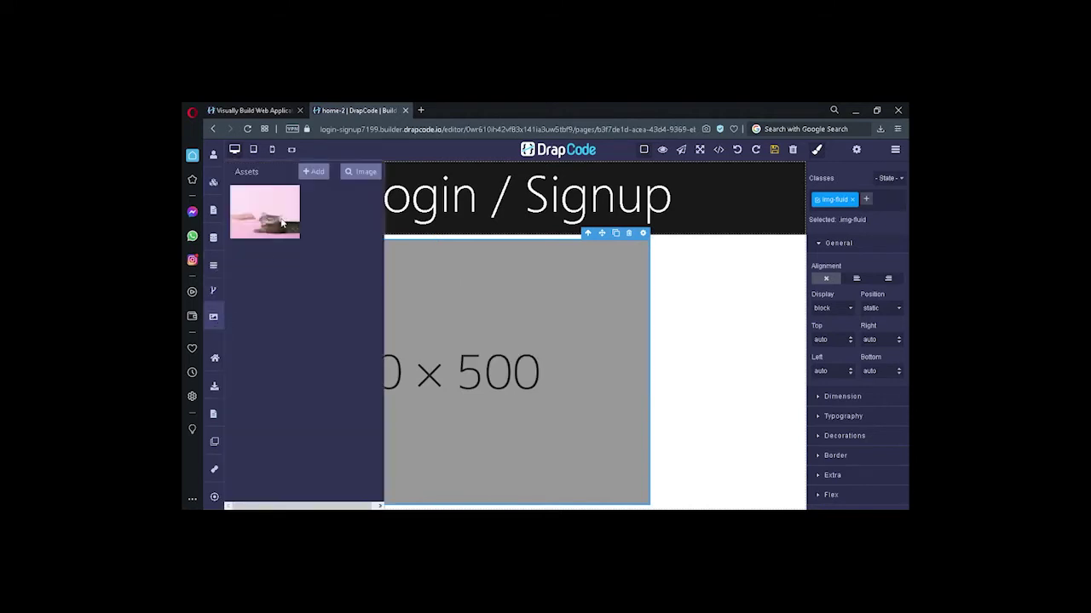
{"action": "left_click_drag", "start_coordinate": [284, 224], "coordinate": [679, 369]}
{"action": "left_click", "coordinate": [690, 332]}
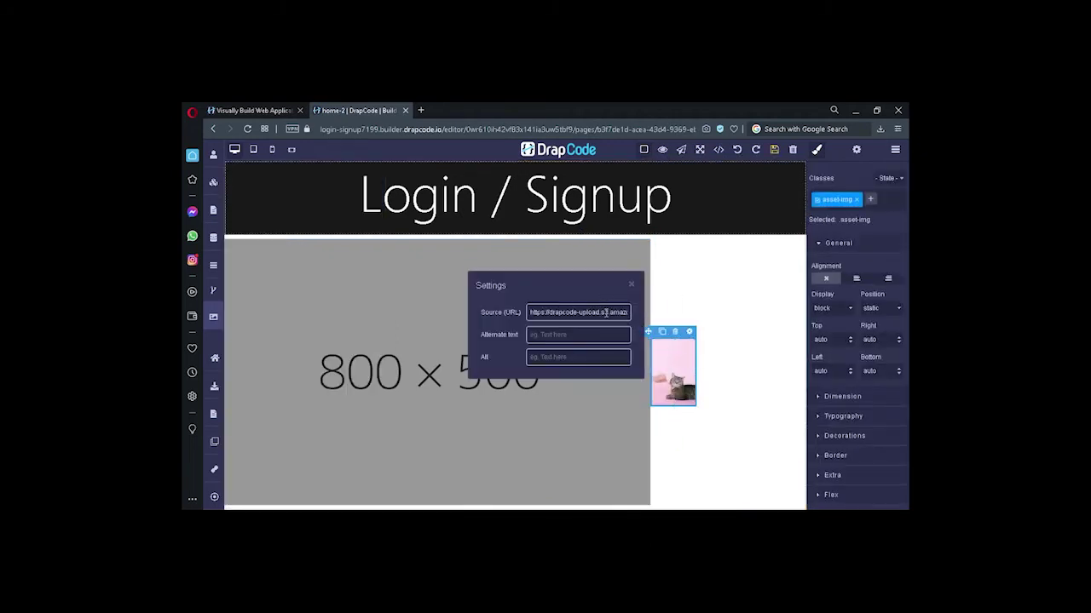
{"action": "triple_click", "coordinate": [605, 313]}
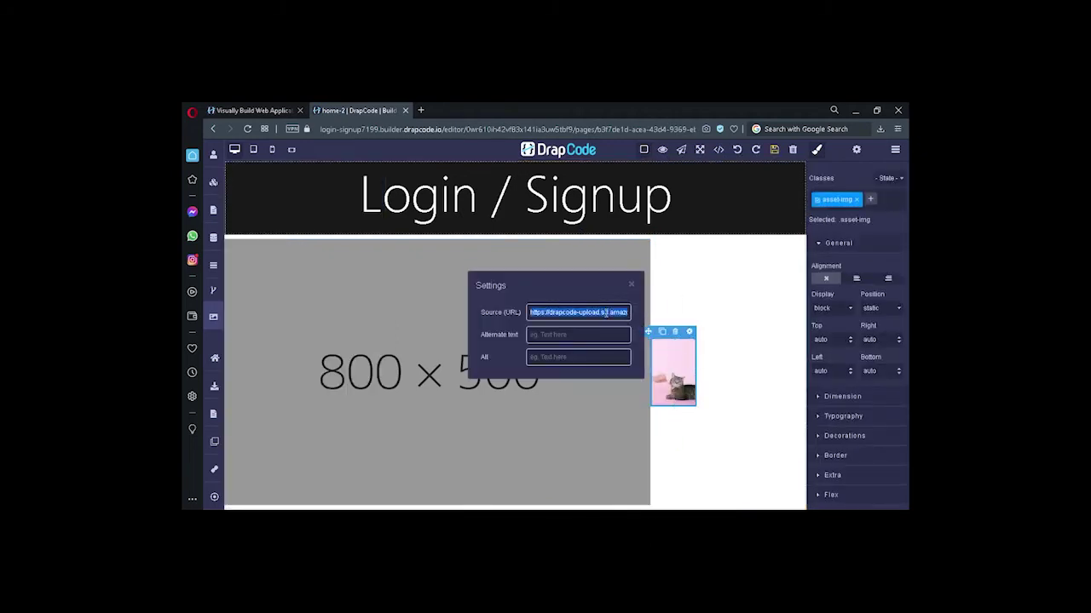
Add the copied URL to the placeholder's image selection and use that cat picture in place of the placeholder.
{"action": "double_click", "coordinate": [371, 316]}
{"action": "left_click", "coordinate": [641, 205]}
{"action": "key", "text": "ctrl+v"}
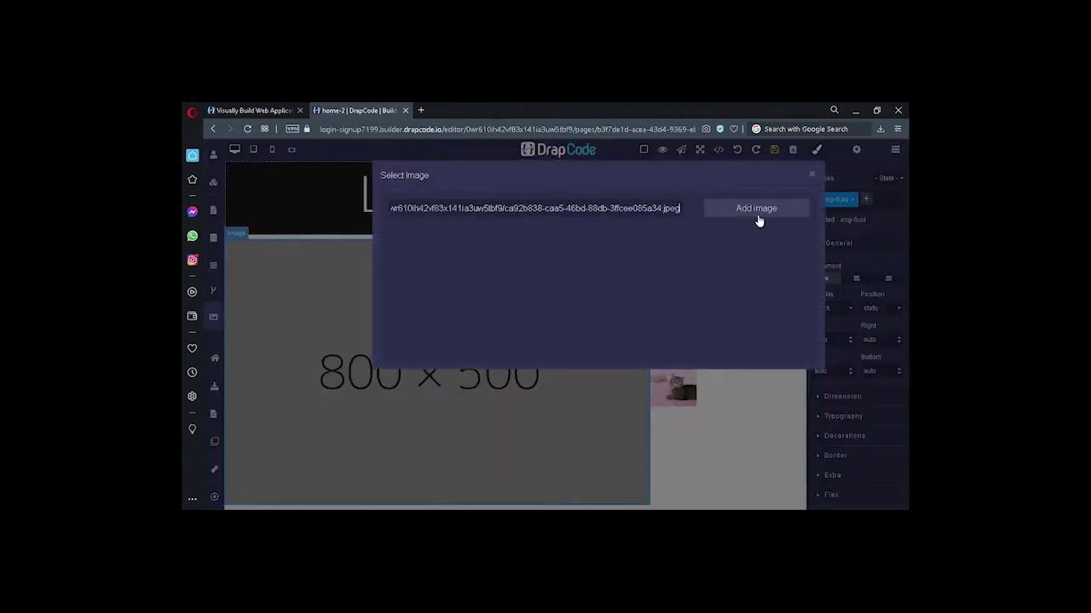
{"action": "left_click", "coordinate": [784, 208]}
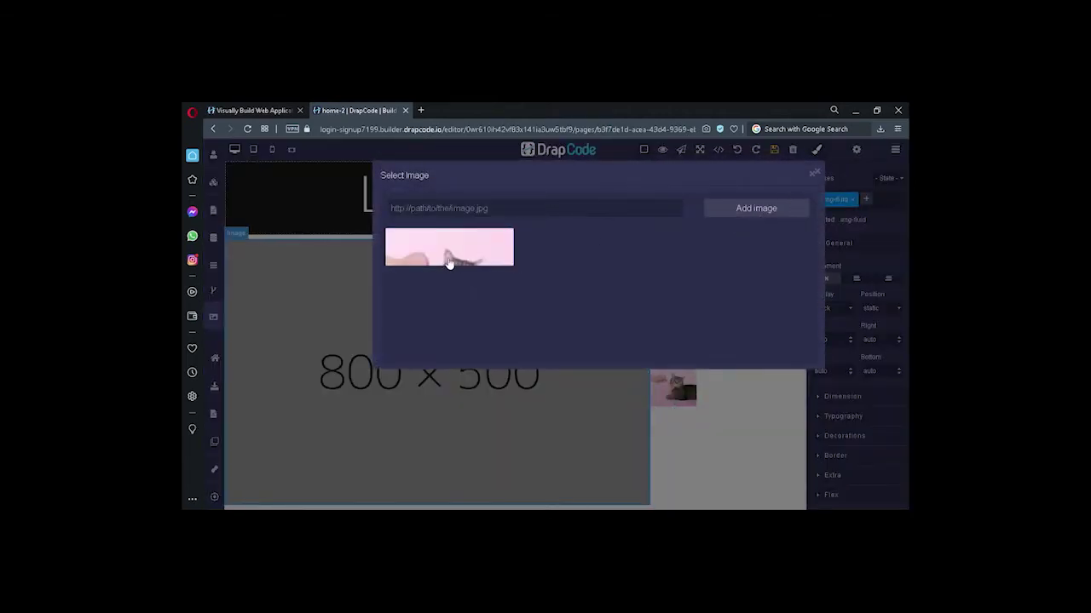
{"action": "left_click", "coordinate": [449, 255]}
{"action": "left_click", "coordinate": [813, 173]}
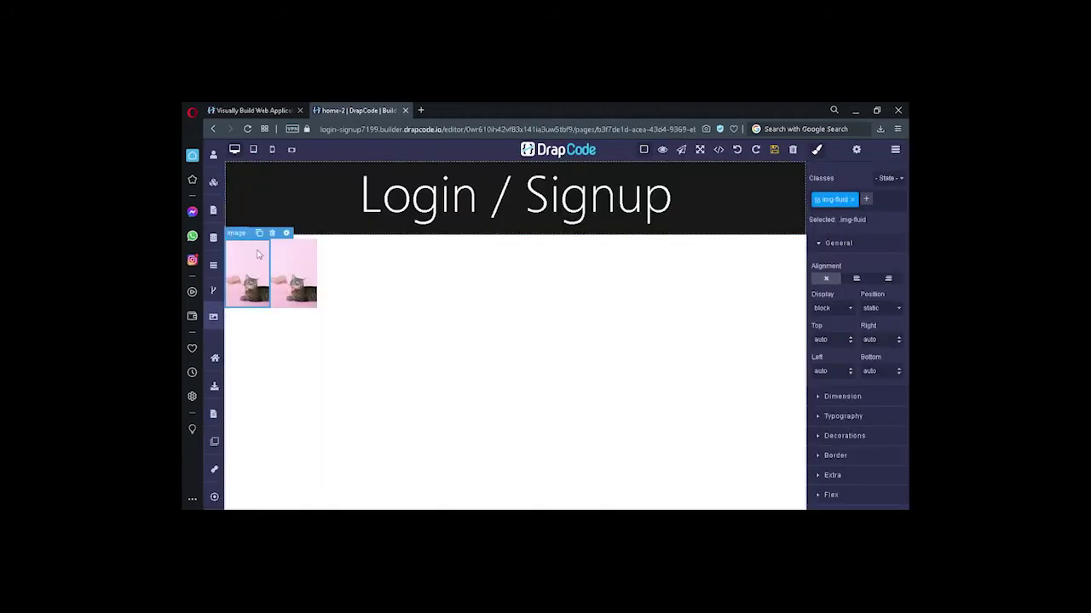
Delete the first cat image and place another copy from the assets next to the remaining one.
{"action": "left_click", "coordinate": [272, 232]}
{"action": "left_click", "coordinate": [255, 260]}
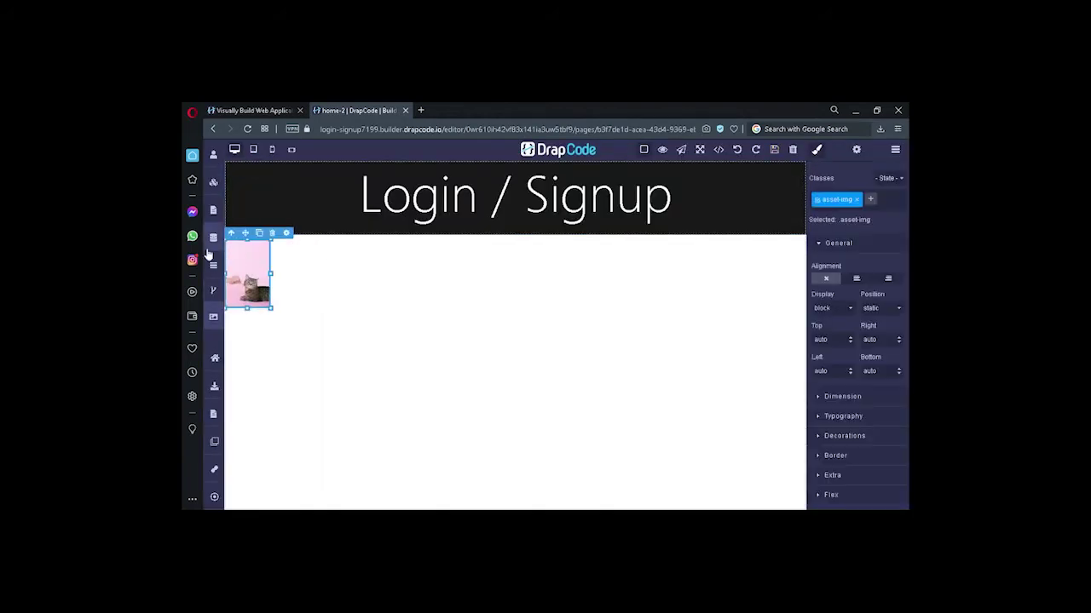
{"action": "left_click", "coordinate": [213, 316]}
{"action": "left_click_drag", "start_coordinate": [266, 215], "coordinate": [489, 384]}
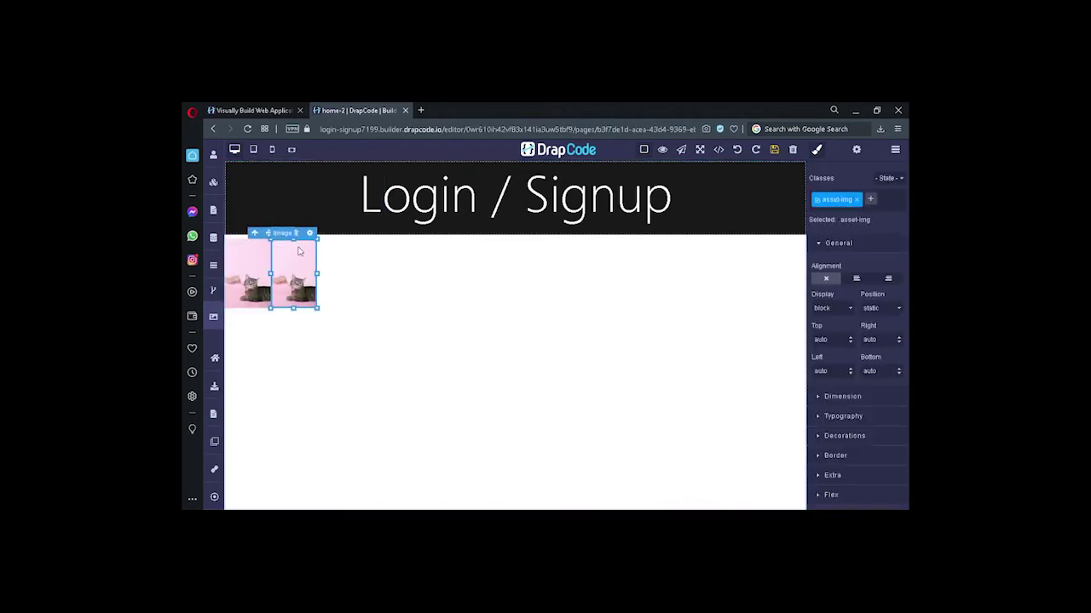
Delete both cat images from the home-2 page.
{"action": "left_click", "coordinate": [296, 233]}
{"action": "left_click", "coordinate": [260, 252]}
{"action": "left_click", "coordinate": [271, 233]}
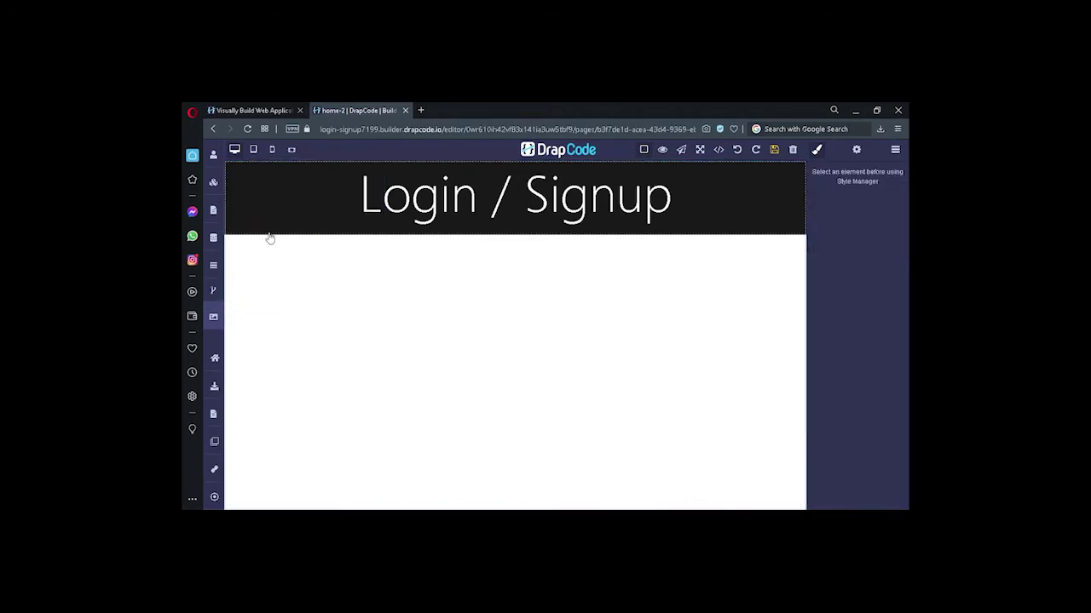
Review the app constants and page settings, along with the project's plugins, templates, data sources and webhooks.
{"action": "left_click", "coordinate": [215, 358]}
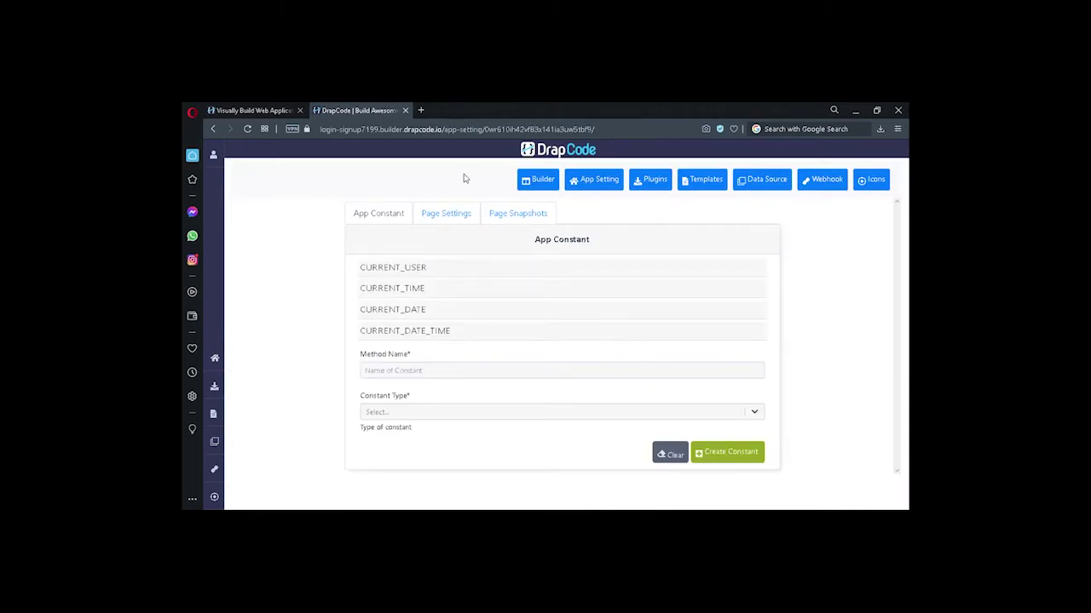
{"action": "left_click", "coordinate": [455, 211]}
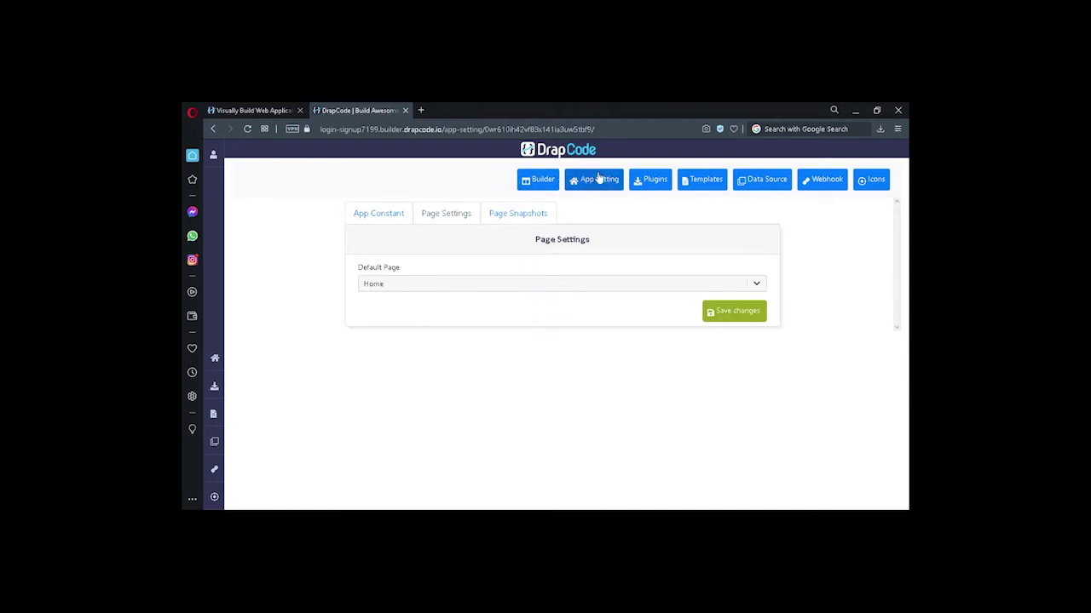
{"action": "left_click", "coordinate": [641, 186]}
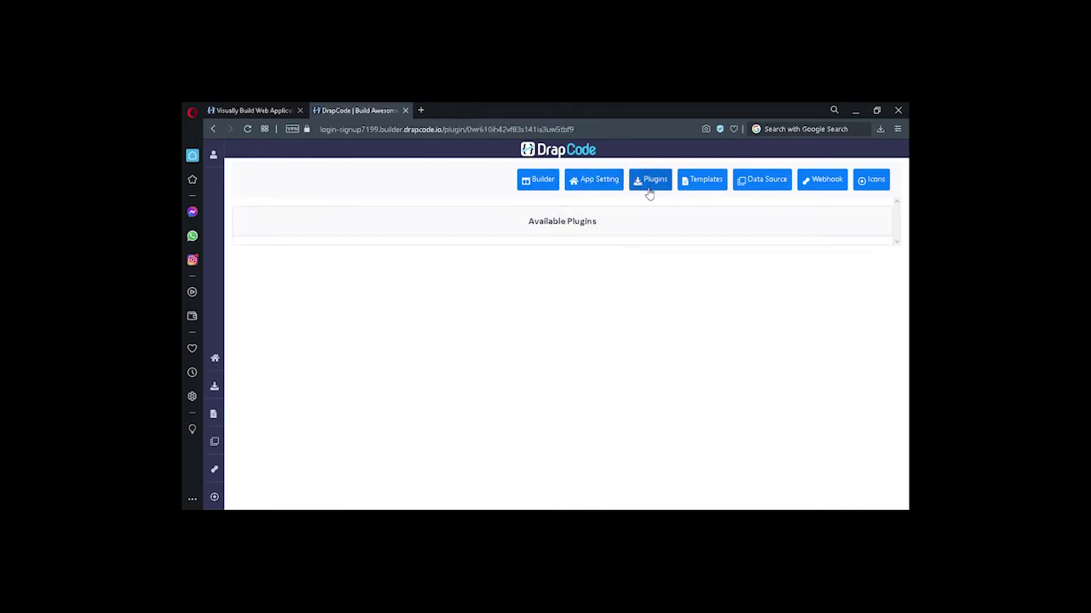
{"action": "left_click", "coordinate": [708, 181]}
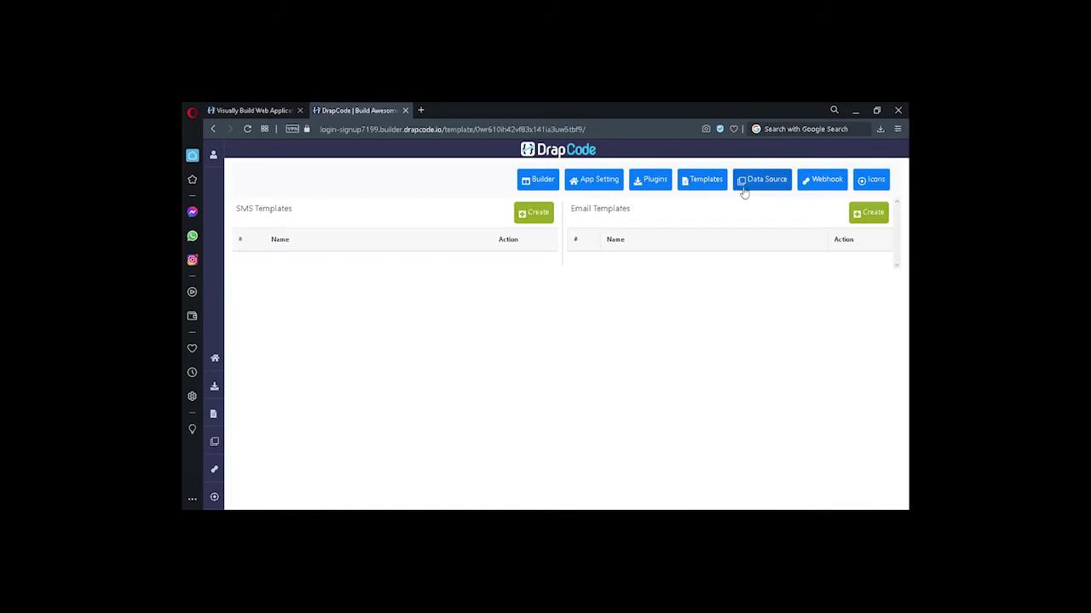
{"action": "left_click", "coordinate": [746, 191]}
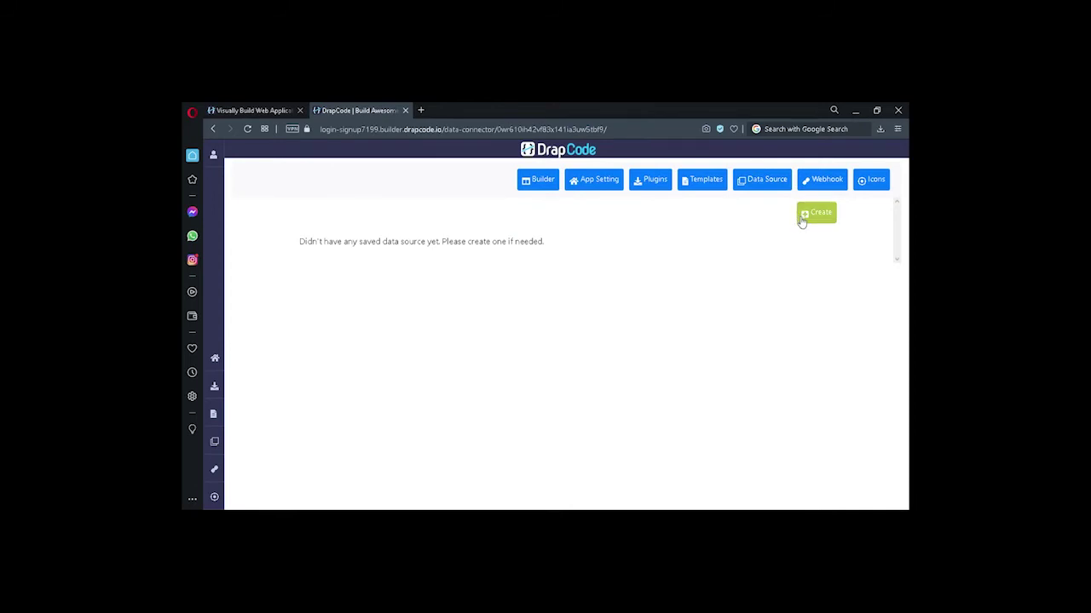
{"action": "left_click", "coordinate": [816, 182]}
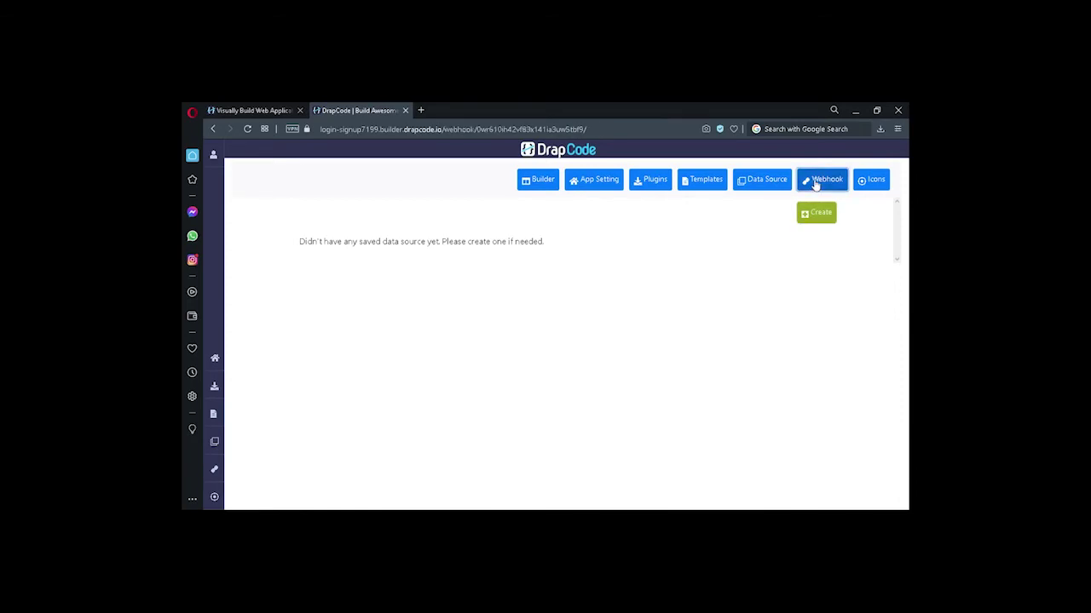
Look through the available icon library and return to the page builder.
{"action": "left_click", "coordinate": [876, 184]}
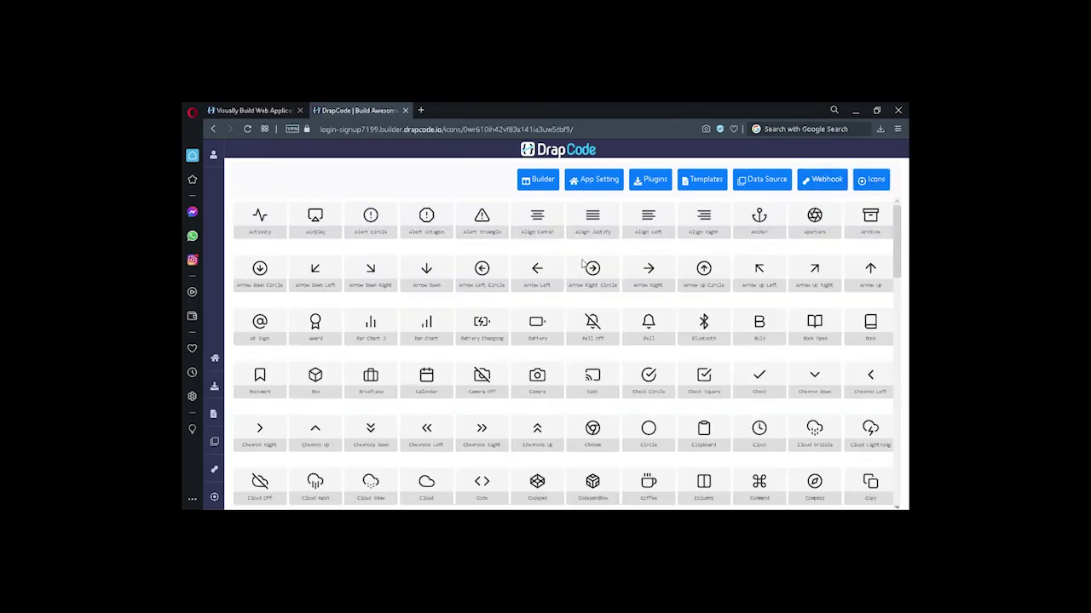
{"action": "scroll", "coordinate": [587, 264], "scroll_direction": "down", "scroll_amount": 10}
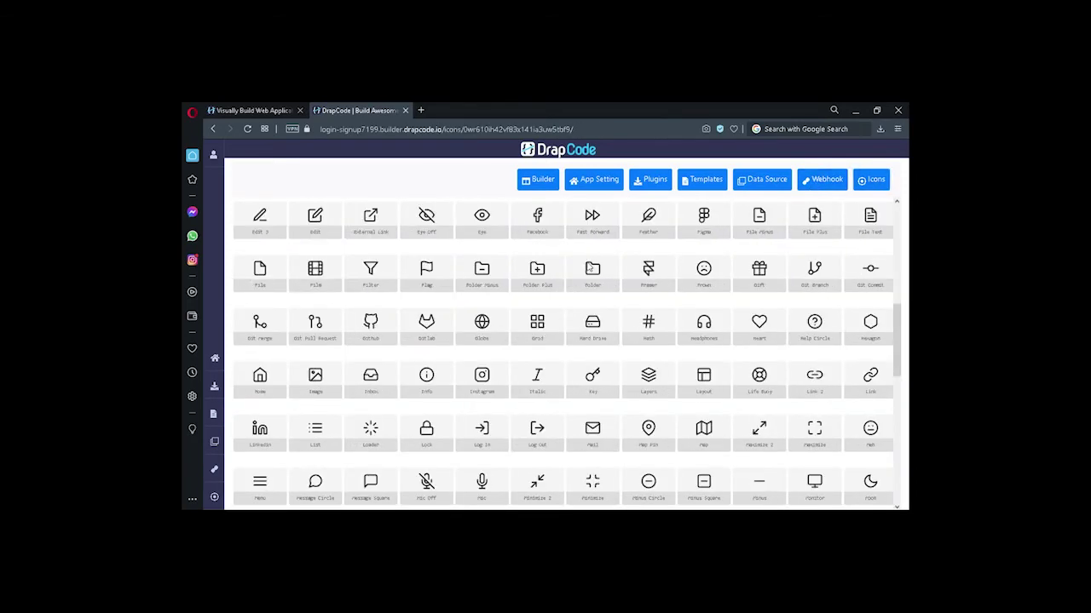
{"action": "scroll", "coordinate": [590, 267], "scroll_direction": "up", "scroll_amount": 5}
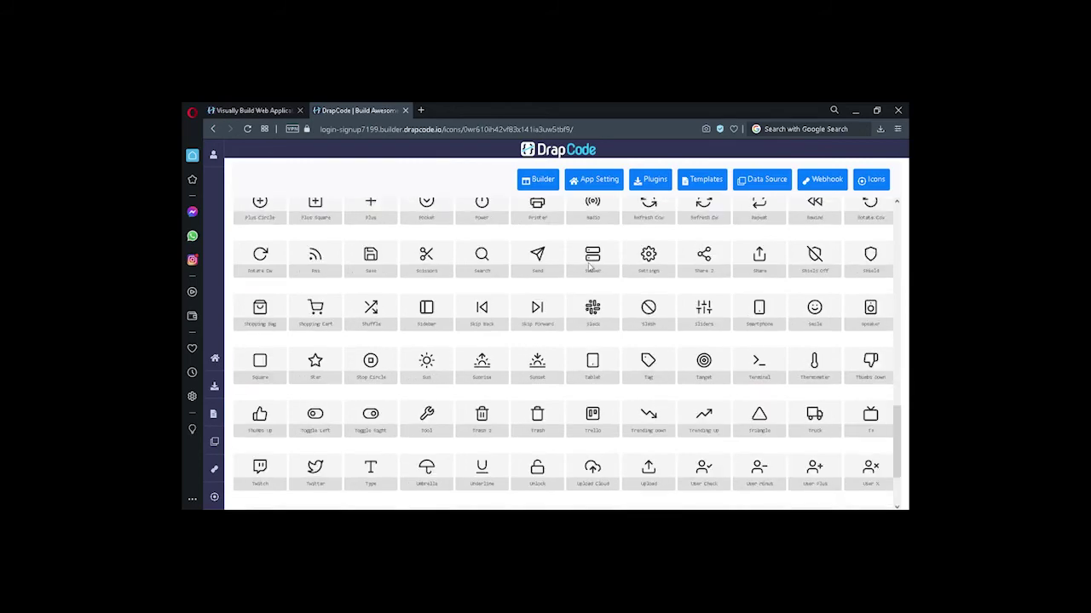
{"action": "scroll", "coordinate": [589, 266], "scroll_direction": "up", "scroll_amount": 5}
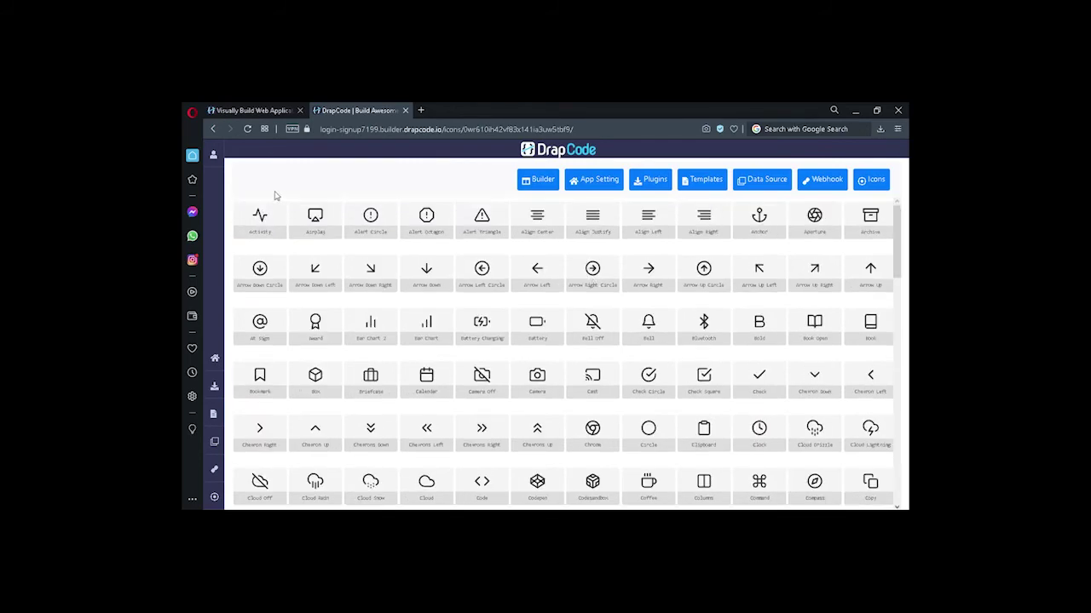
{"action": "left_click", "coordinate": [544, 180]}
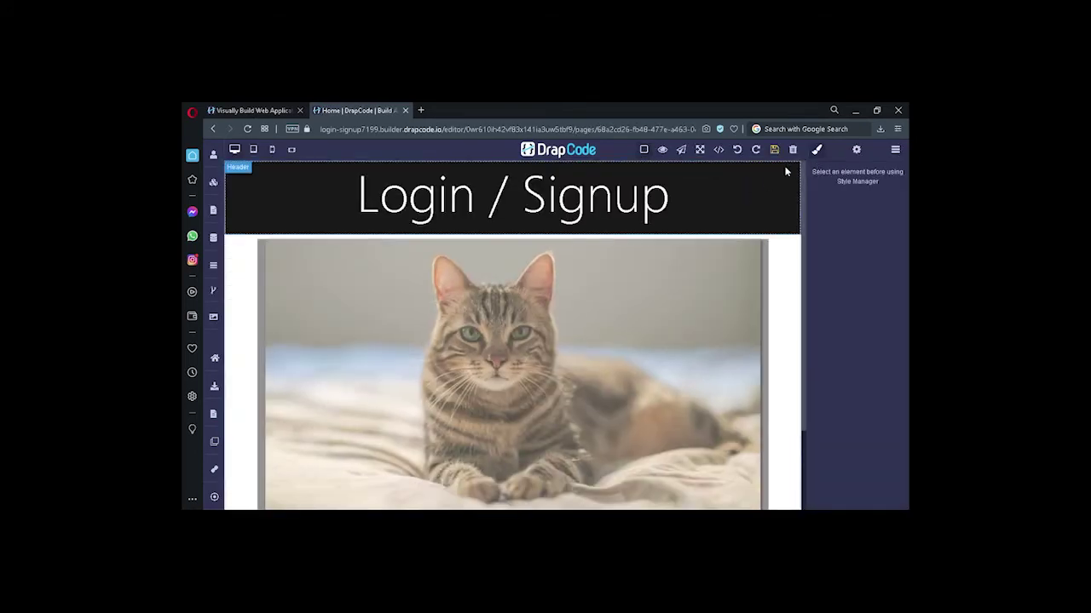
Preview the Home page of the app in the browser and close the preview.
{"action": "left_click", "coordinate": [662, 151]}
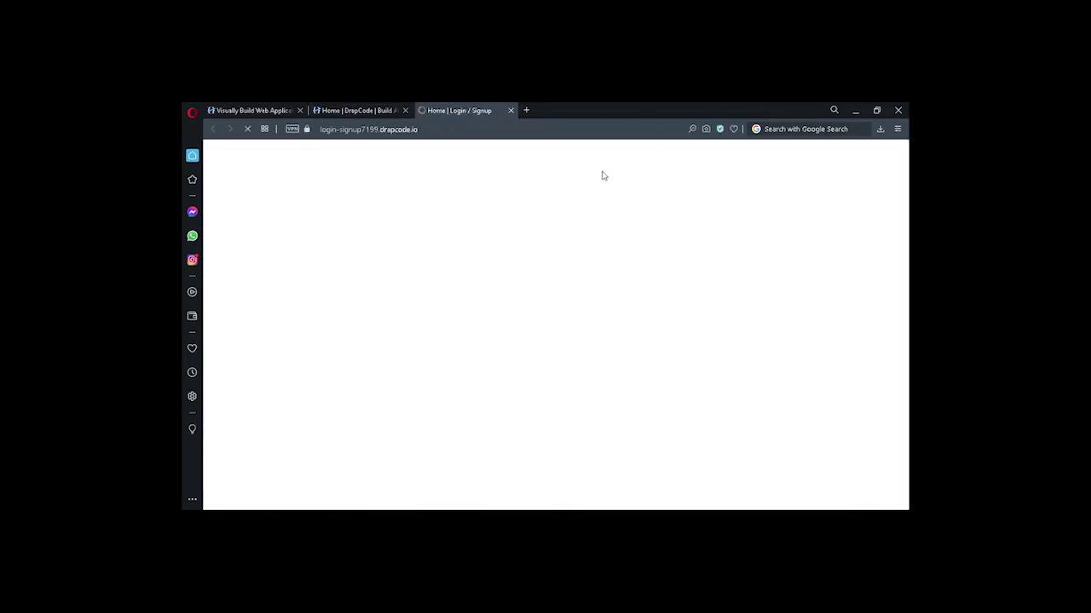
{"action": "scroll", "coordinate": [603, 172], "scroll_direction": "down", "scroll_amount": 1}
{"action": "scroll", "coordinate": [602, 173], "scroll_direction": "up", "scroll_amount": 1}
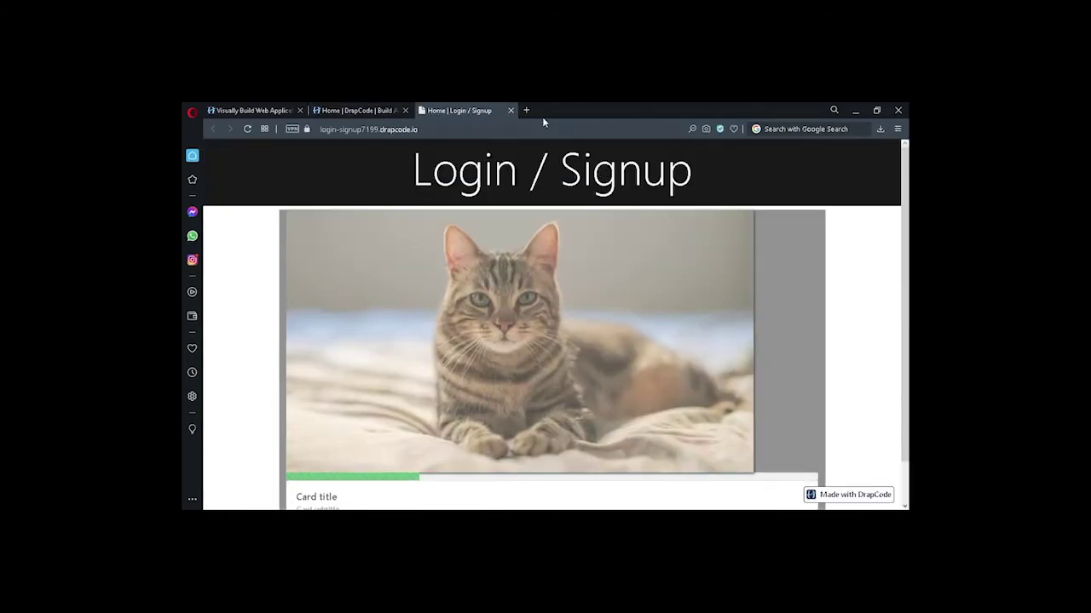
{"action": "left_click", "coordinate": [511, 111]}
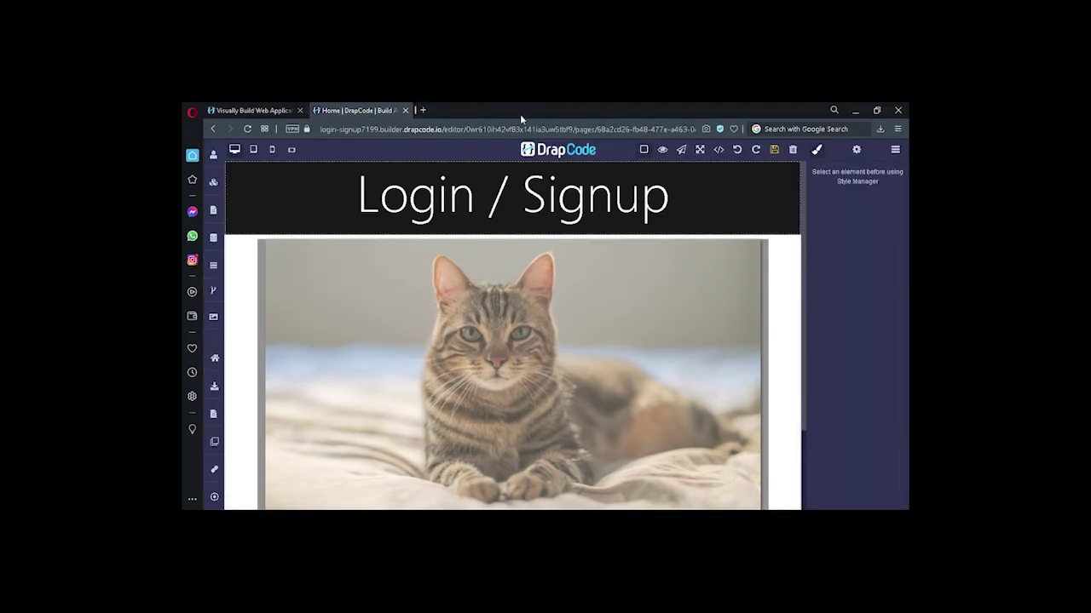
View the editor in full screen, return to the normal view and look over the Home page.
{"action": "left_click", "coordinate": [699, 150]}
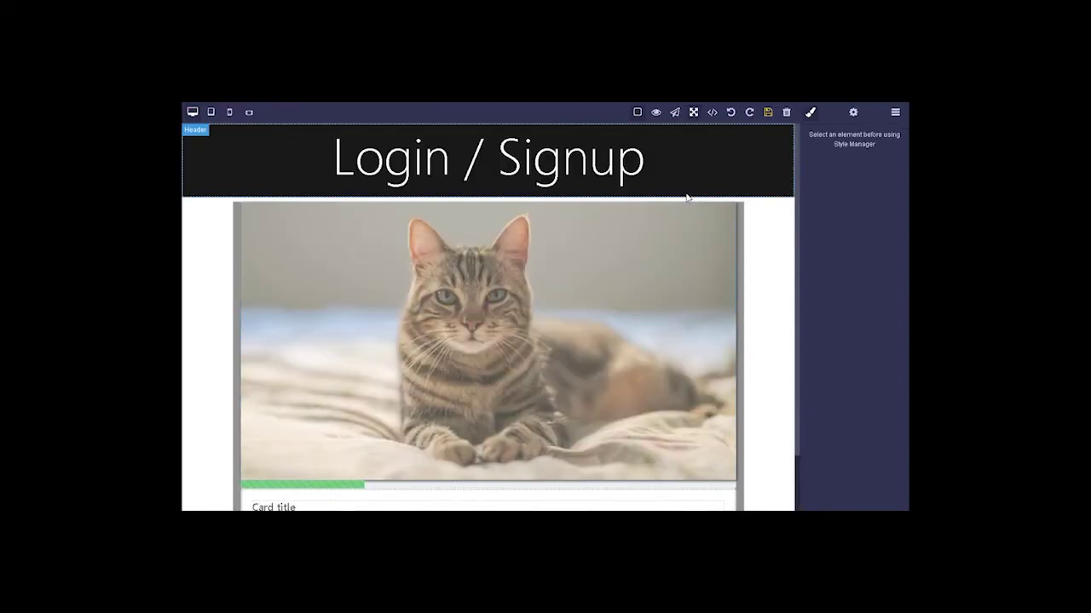
{"action": "left_click", "coordinate": [693, 111]}
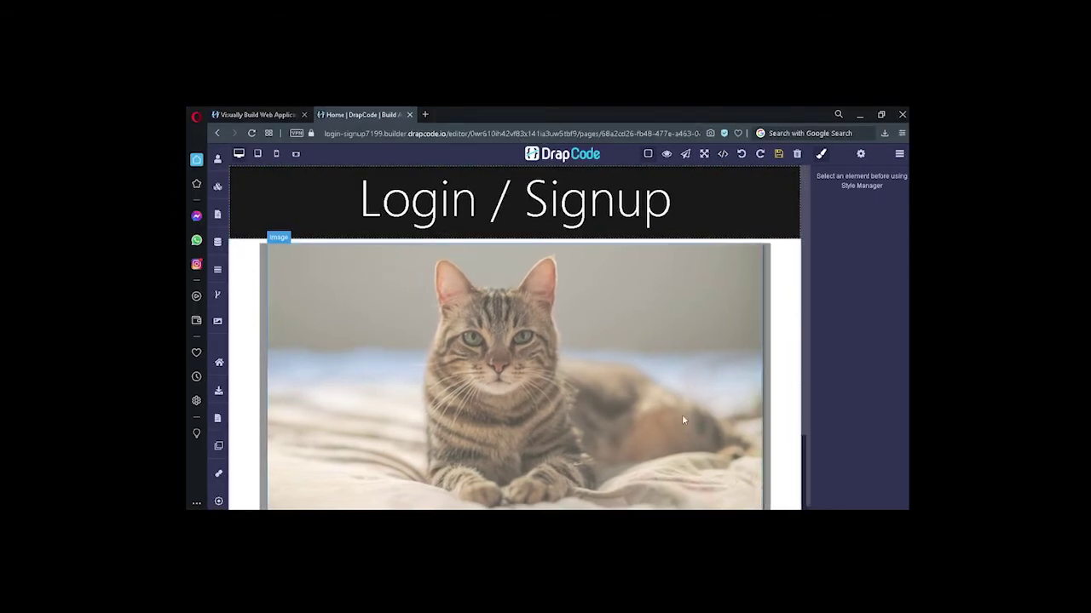
{"action": "scroll", "coordinate": [673, 388], "scroll_direction": "down", "scroll_amount": 2}
{"action": "scroll", "coordinate": [546, 400], "scroll_direction": "up", "scroll_amount": 2}
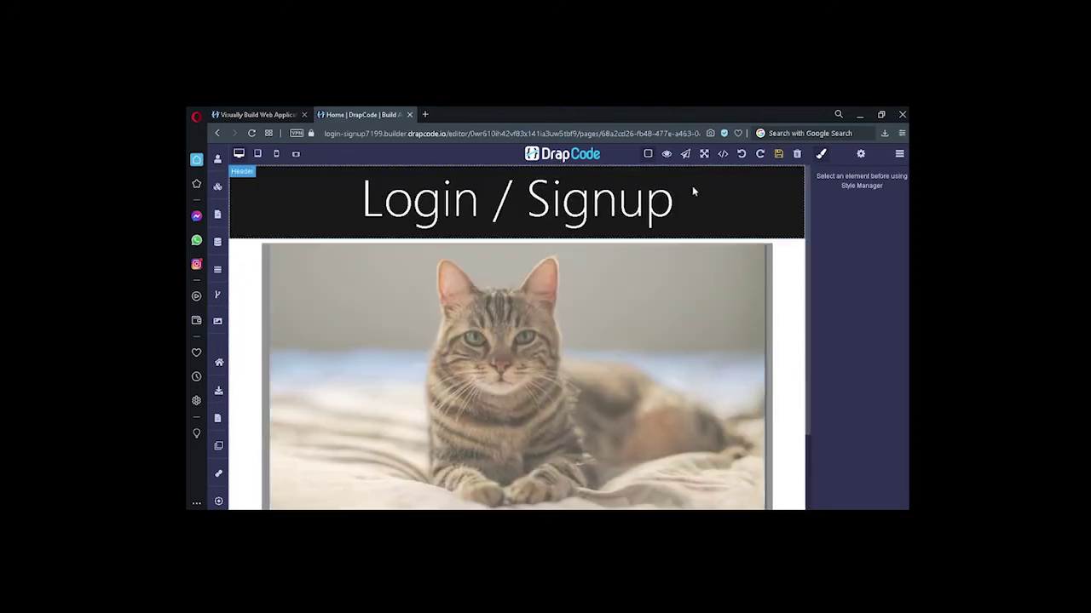
Examine the Home page's generated HTML and CSS in the code viewer, and close it.
{"action": "left_click", "coordinate": [723, 155]}
{"action": "scroll", "coordinate": [566, 239], "scroll_direction": "down", "scroll_amount": 5}
{"action": "scroll", "coordinate": [575, 267], "scroll_direction": "up", "scroll_amount": 5}
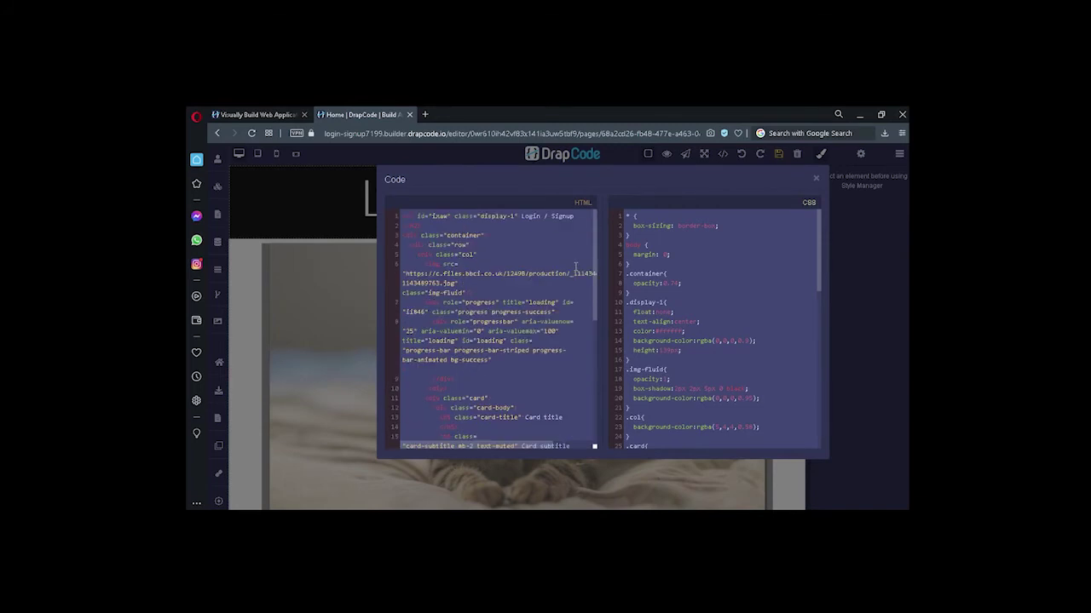
{"action": "scroll", "coordinate": [738, 271], "scroll_direction": "down", "scroll_amount": 10}
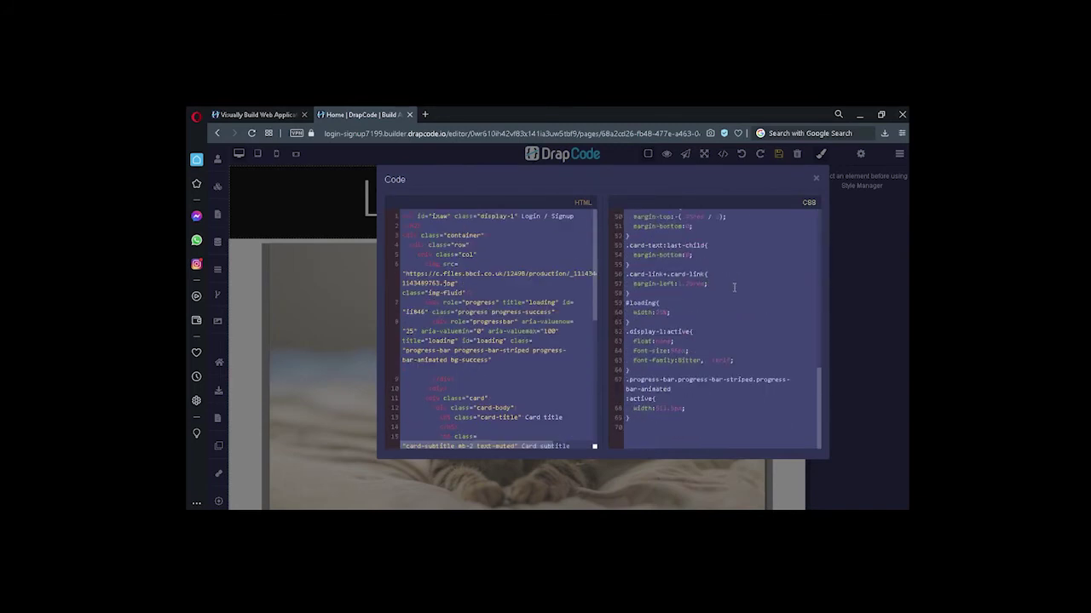
{"action": "scroll", "coordinate": [720, 309], "scroll_direction": "up", "scroll_amount": 10}
{"action": "scroll", "coordinate": [557, 306], "scroll_direction": "down", "scroll_amount": 5}
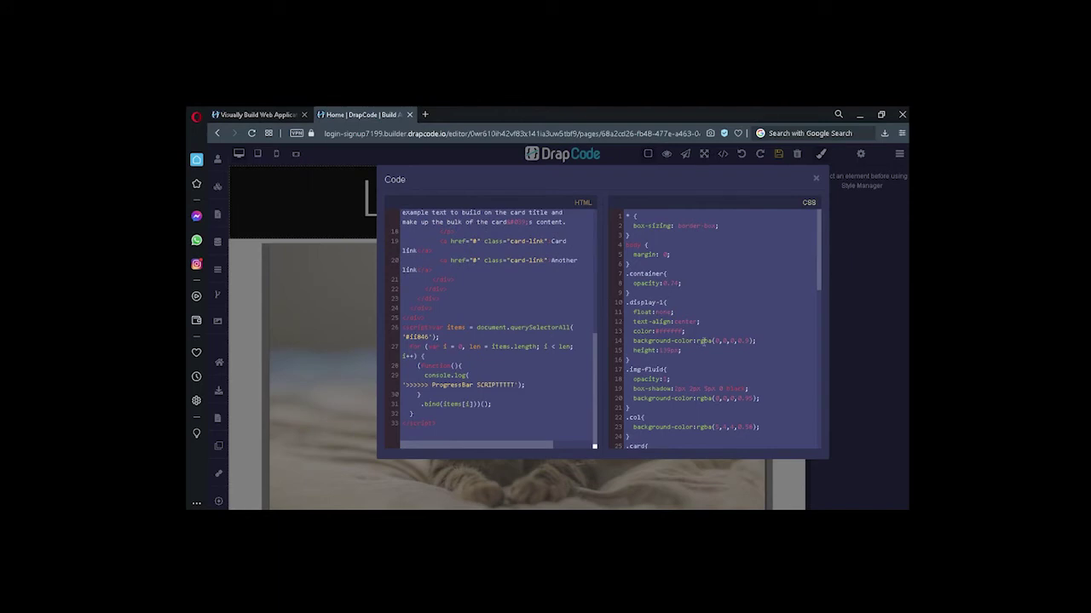
{"action": "scroll", "coordinate": [748, 268], "scroll_direction": "down", "scroll_amount": 4}
{"action": "scroll", "coordinate": [747, 273], "scroll_direction": "down", "scroll_amount": 3}
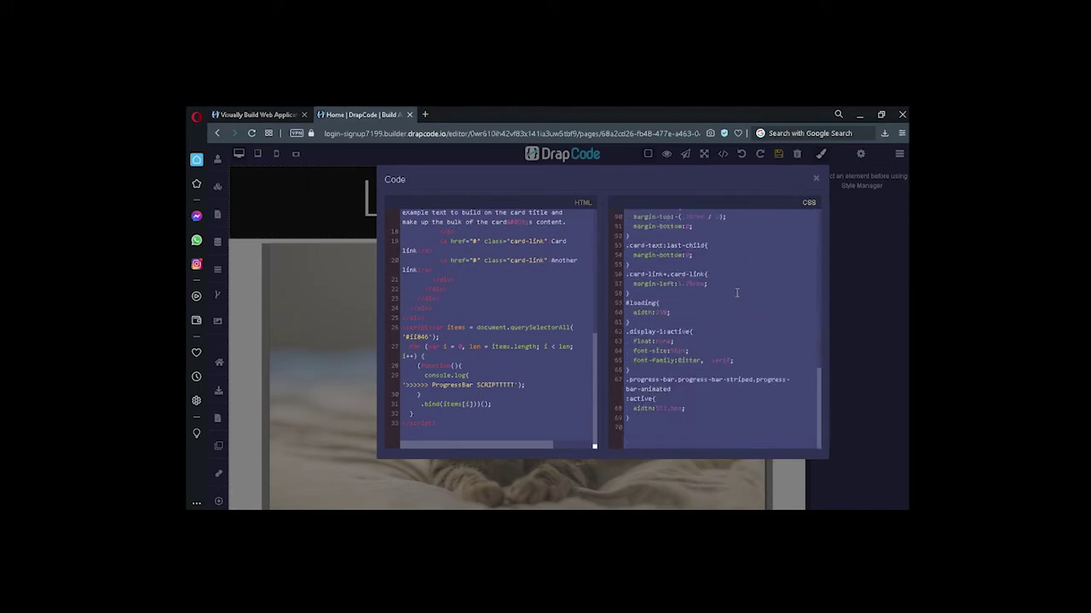
{"action": "scroll", "coordinate": [739, 289], "scroll_direction": "up", "scroll_amount": 9}
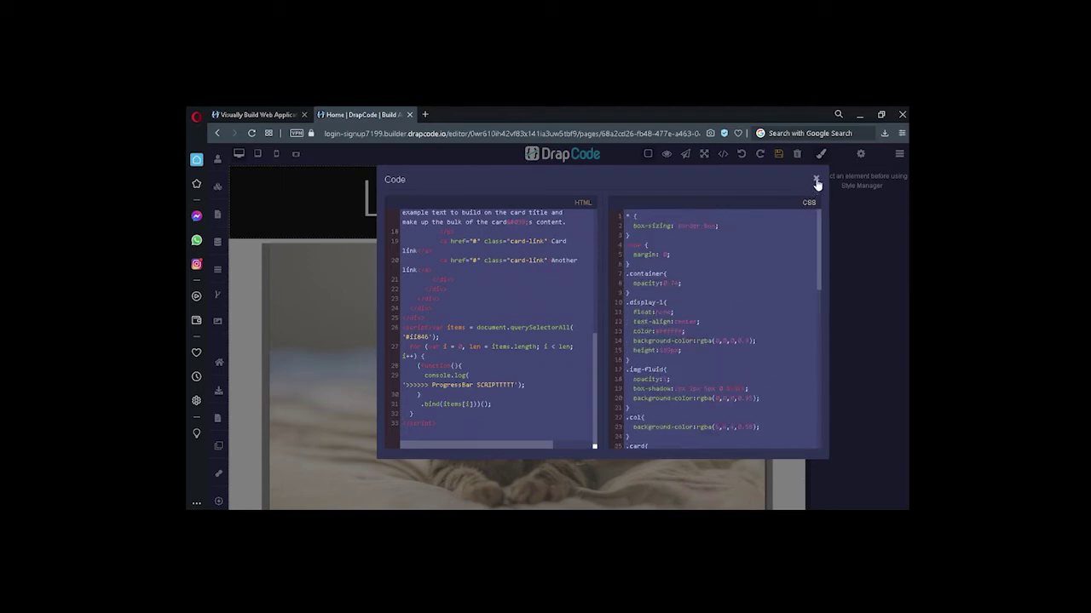
{"action": "left_click", "coordinate": [815, 181]}
Inspect the Home page's layer hierarchy by expanding Body, Container, Row, Column, Progress and Card.
{"action": "left_click", "coordinate": [902, 156]}
{"action": "left_click", "coordinate": [829, 178]}
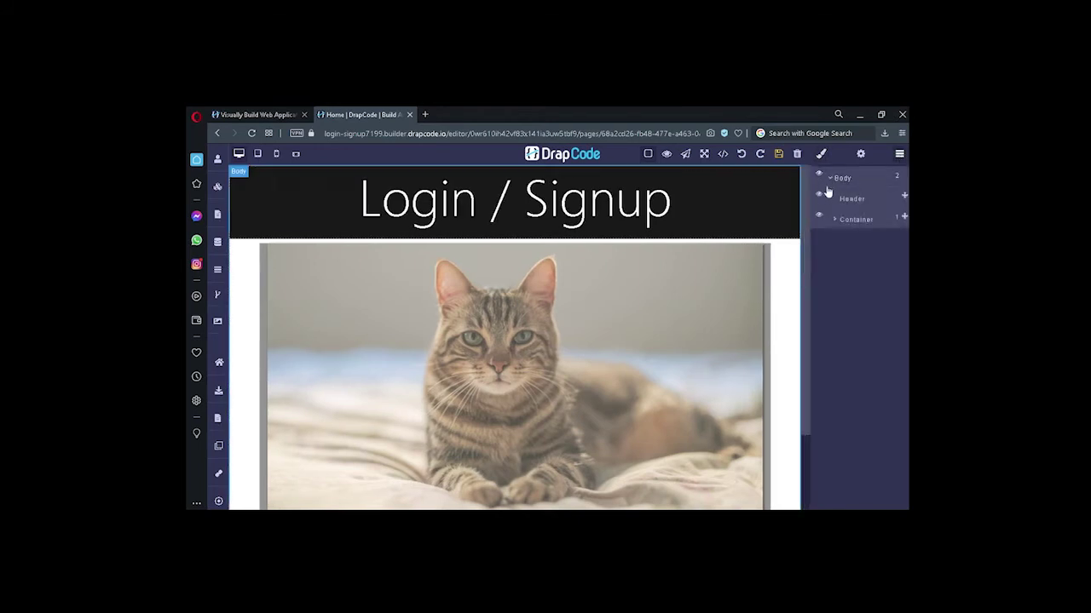
{"action": "left_click", "coordinate": [837, 219]}
{"action": "left_click", "coordinate": [835, 220]}
{"action": "left_click", "coordinate": [837, 239]}
{"action": "left_click", "coordinate": [840, 240]}
{"action": "left_click", "coordinate": [843, 263]}
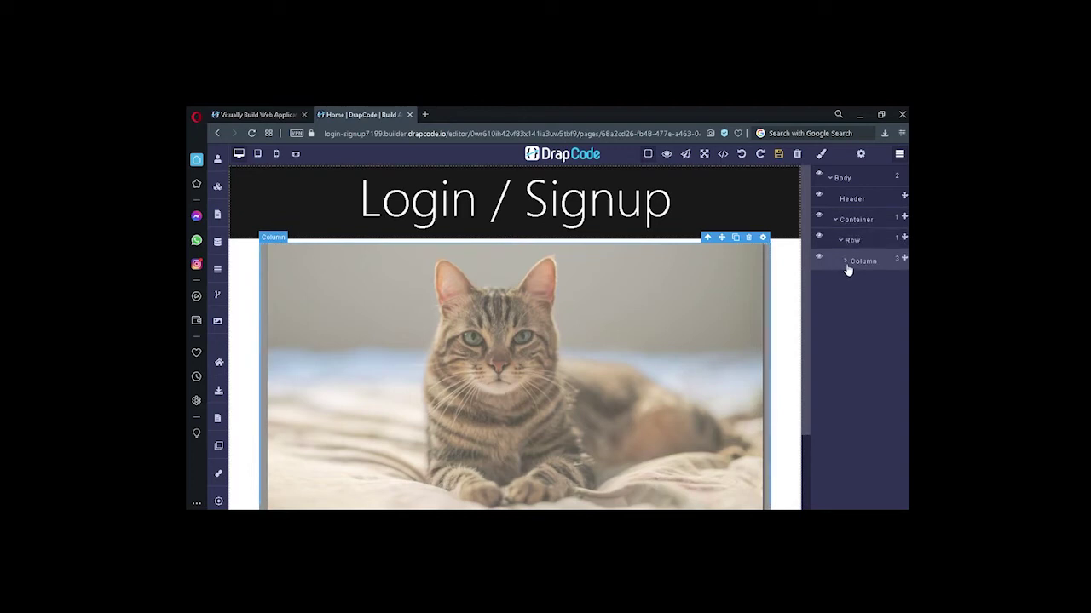
{"action": "left_click", "coordinate": [844, 263]}
{"action": "left_click", "coordinate": [850, 302]}
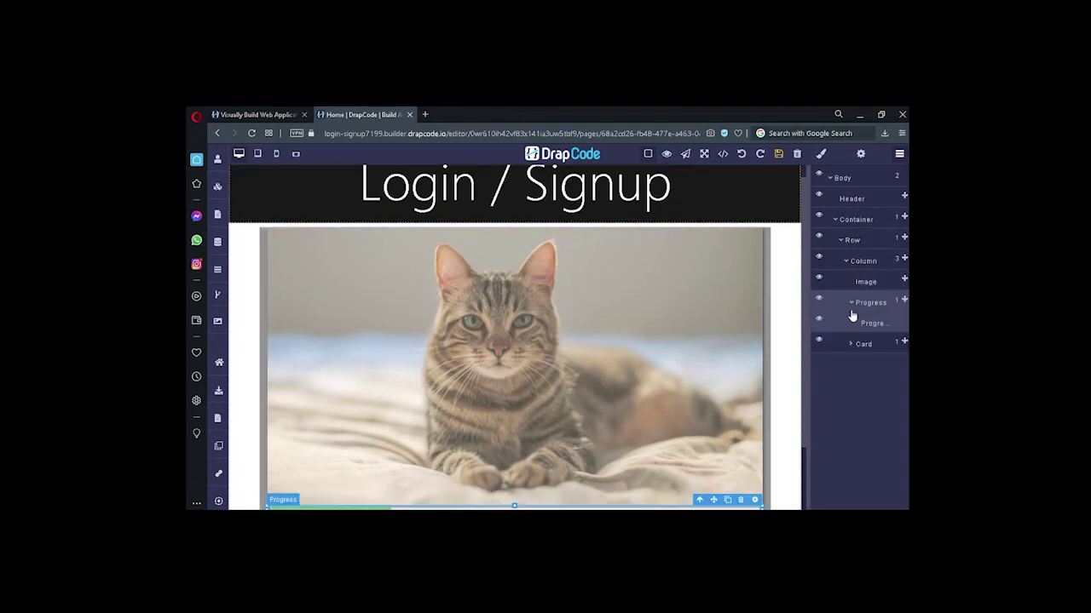
{"action": "left_click", "coordinate": [851, 343]}
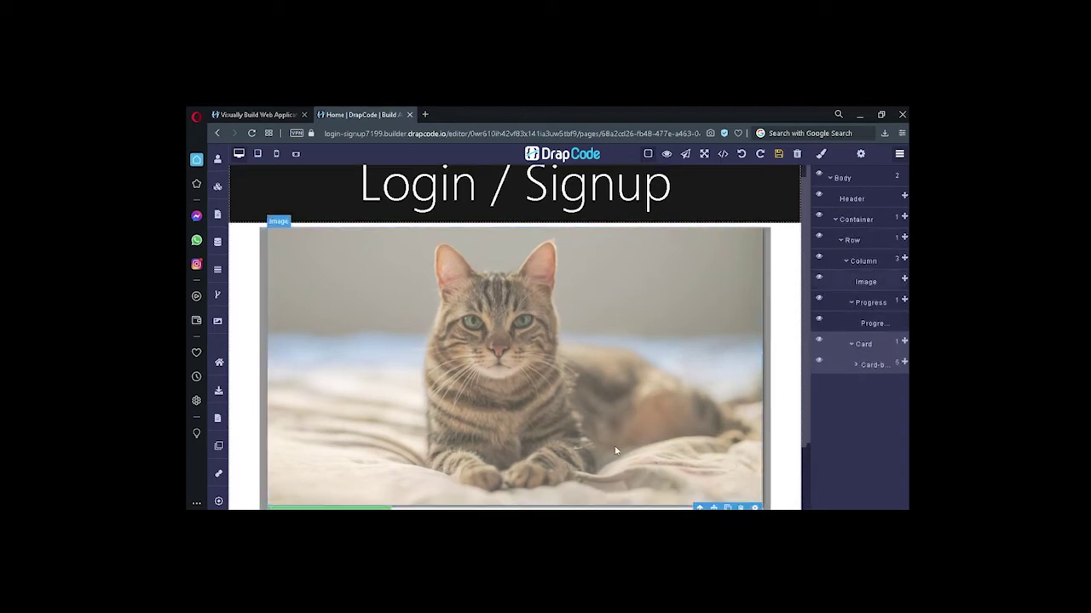
Move the Progress element out of the Column to sit directly inside the Row, above the Column, and expand its layers.
{"action": "left_click_drag", "start_coordinate": [903, 363], "coordinate": [900, 245]}
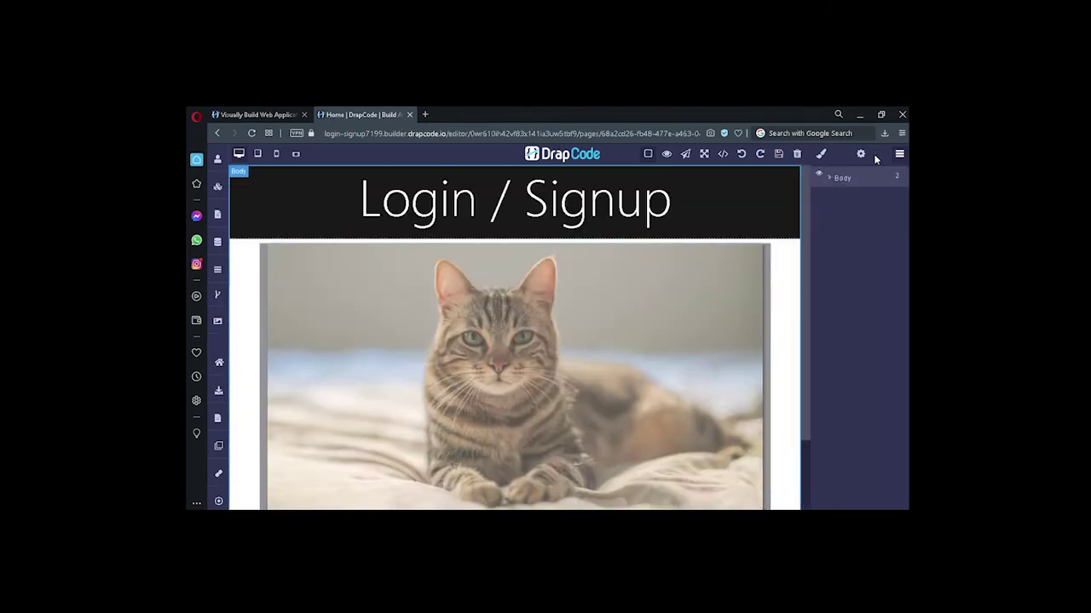
{"action": "left_click", "coordinate": [831, 179]}
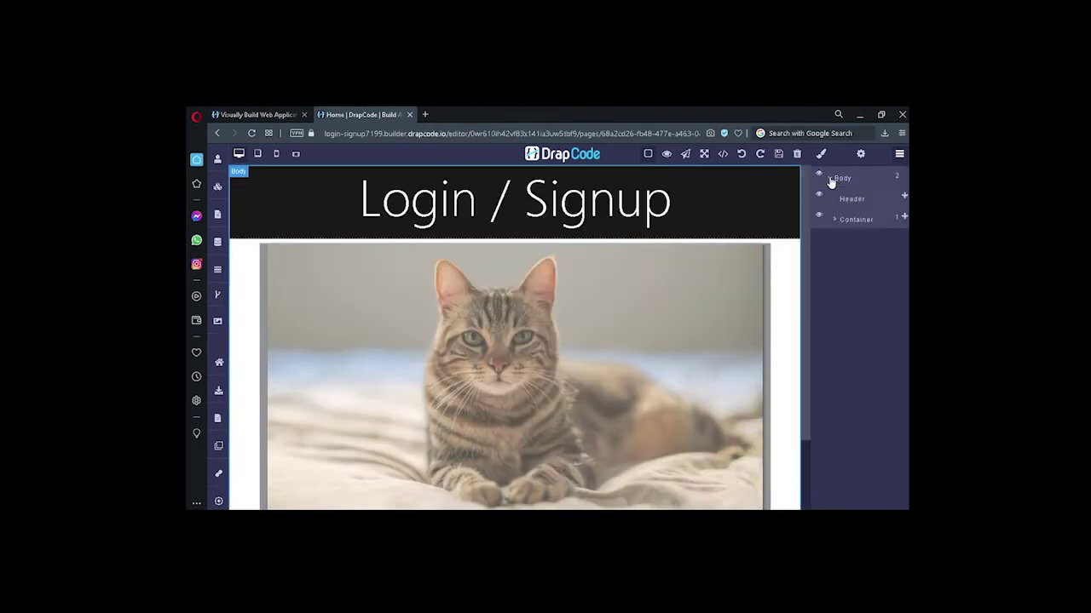
{"action": "left_click", "coordinate": [837, 226]}
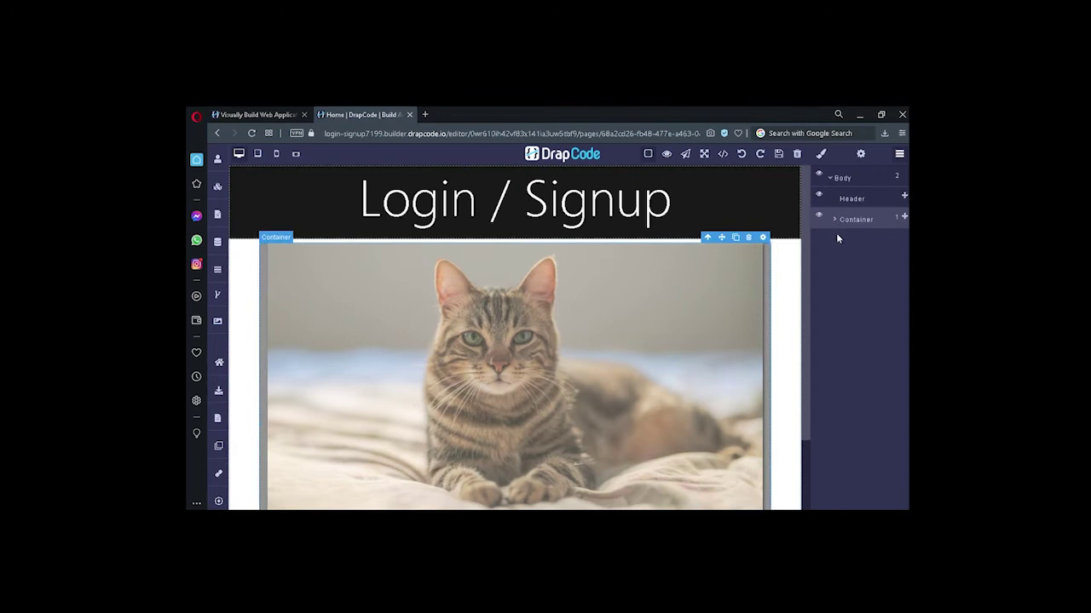
{"action": "left_click", "coordinate": [836, 221]}
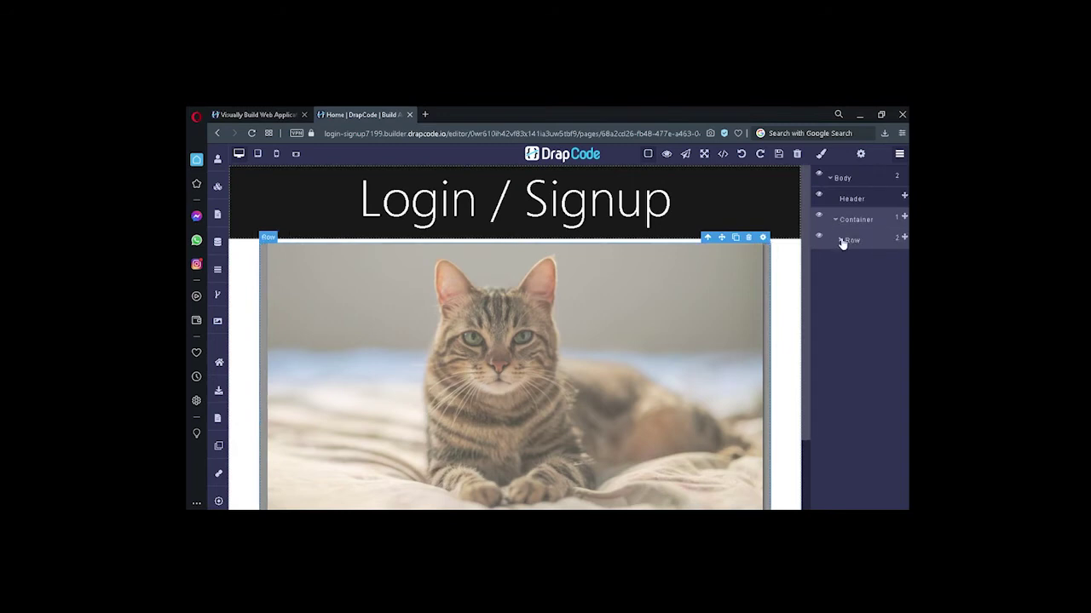
{"action": "left_click", "coordinate": [840, 241]}
{"action": "left_click", "coordinate": [846, 262]}
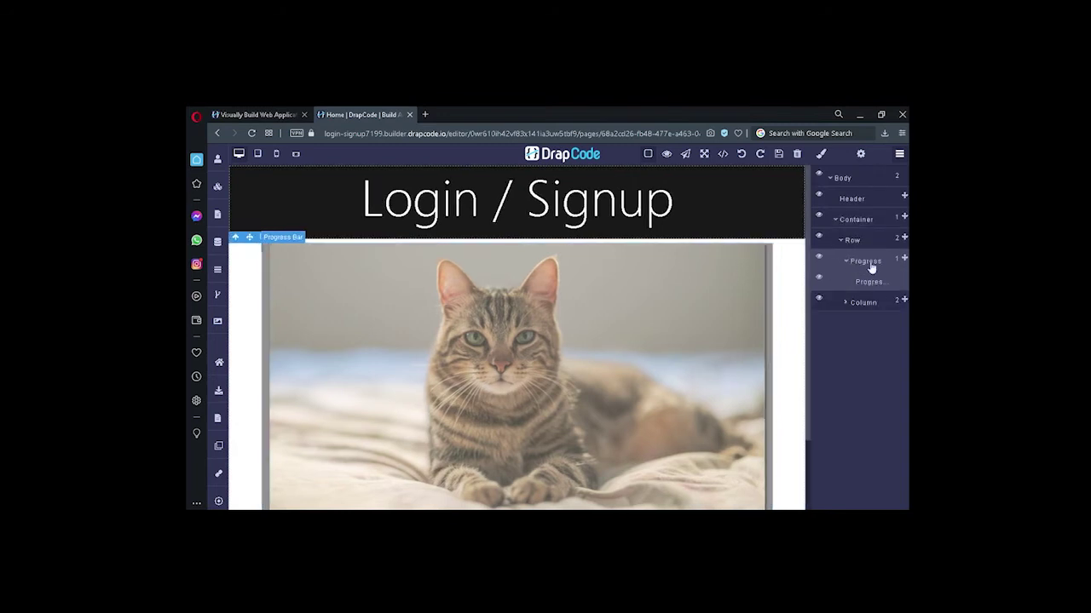
Examine the Progress element's style settings, including the General and Decorations properties.
{"action": "left_click", "coordinate": [823, 160]}
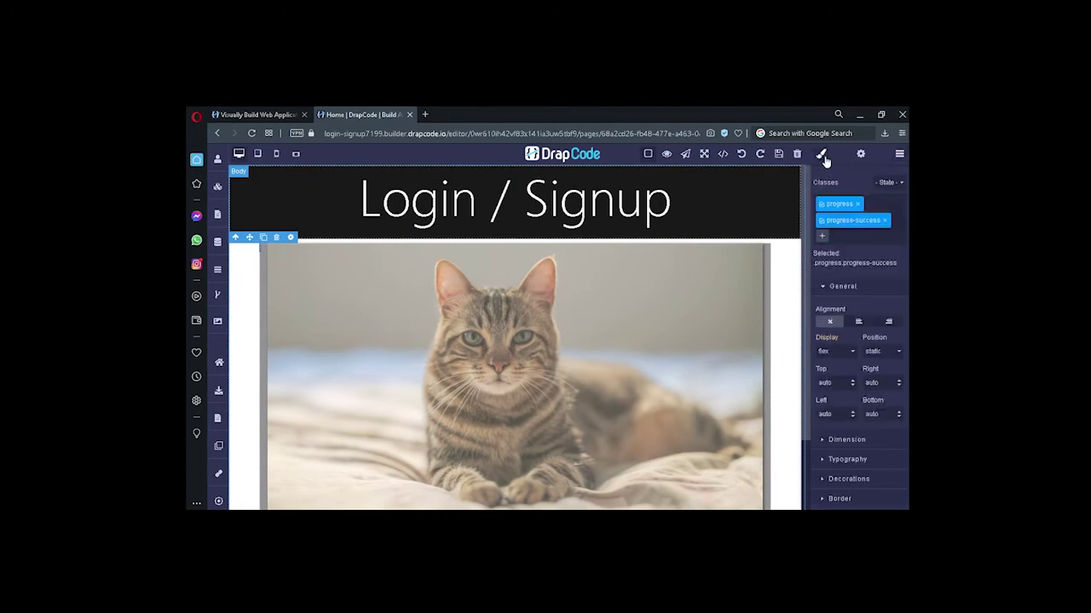
{"action": "scroll", "coordinate": [838, 209], "scroll_direction": "down", "scroll_amount": 1}
{"action": "scroll", "coordinate": [842, 273], "scroll_direction": "up", "scroll_amount": 1}
{"action": "scroll", "coordinate": [881, 341], "scroll_direction": "down", "scroll_amount": 1}
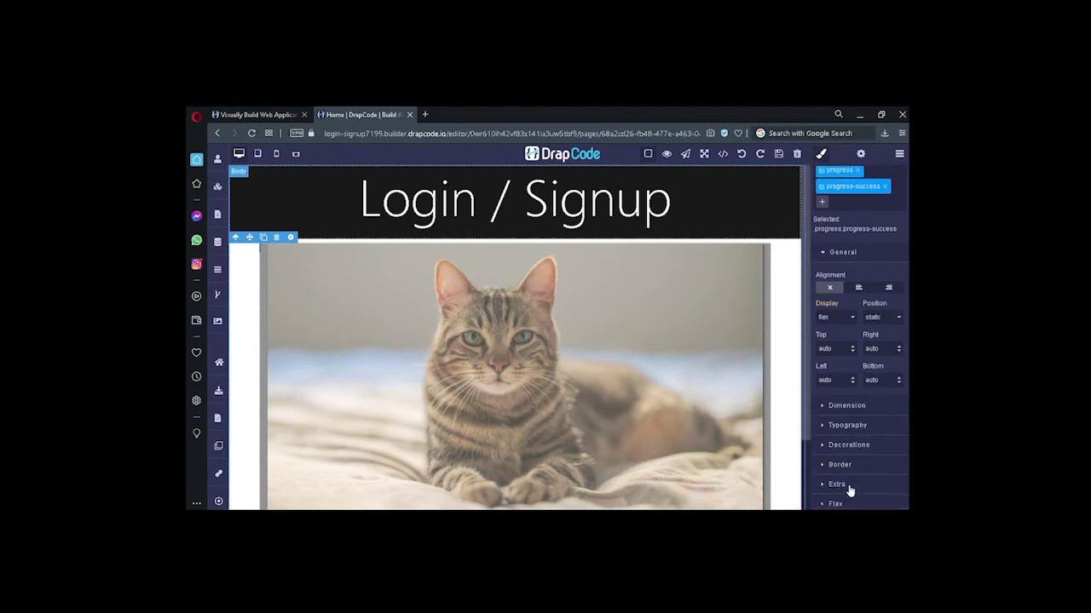
{"action": "left_click", "coordinate": [857, 445]}
{"action": "scroll", "coordinate": [859, 473], "scroll_direction": "down", "scroll_amount": 4}
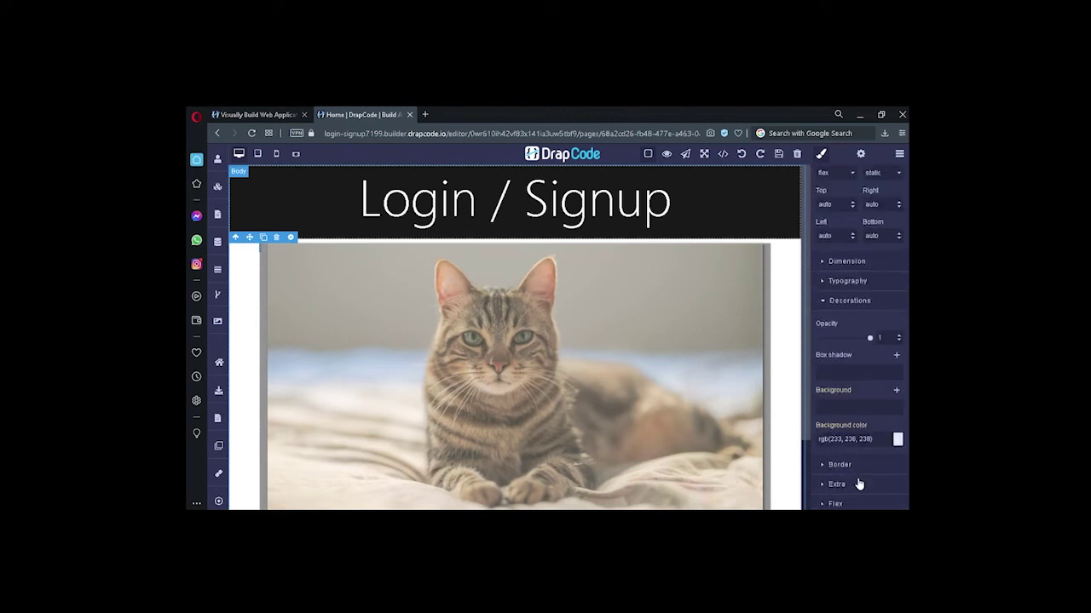
{"action": "scroll", "coordinate": [857, 478], "scroll_direction": "up", "scroll_amount": 5}
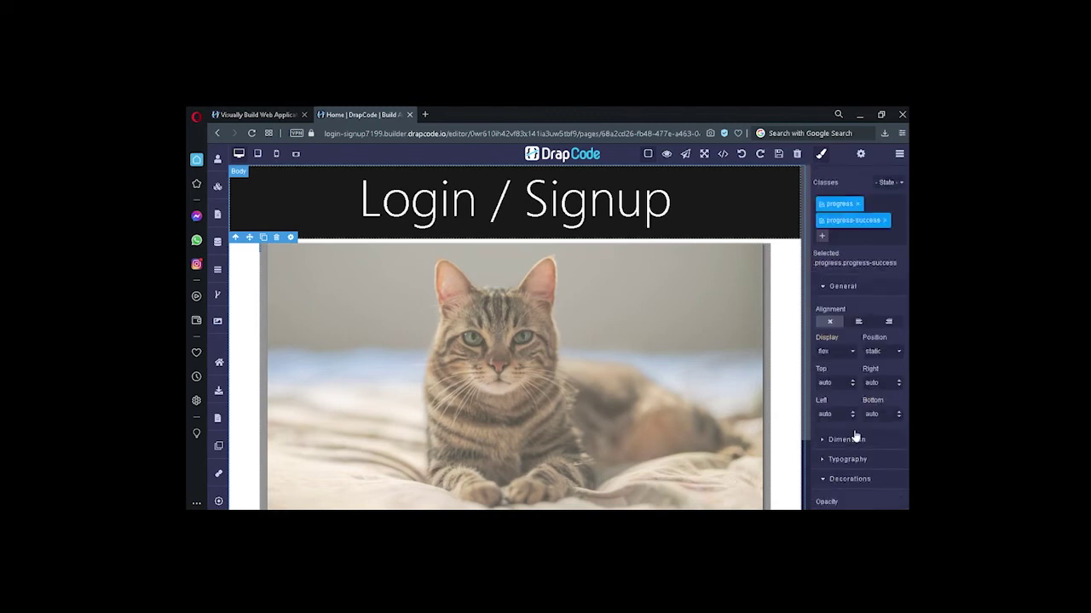
Examine the component settings of the Progress element and its nested Progress Bar.
{"action": "left_click", "coordinate": [860, 155]}
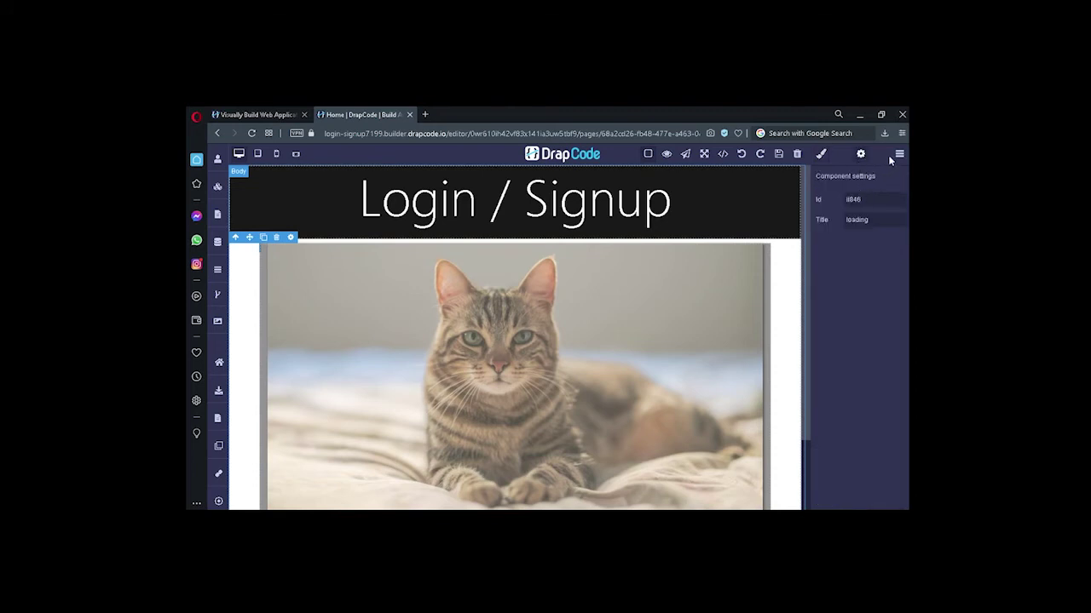
{"action": "left_click", "coordinate": [899, 153]}
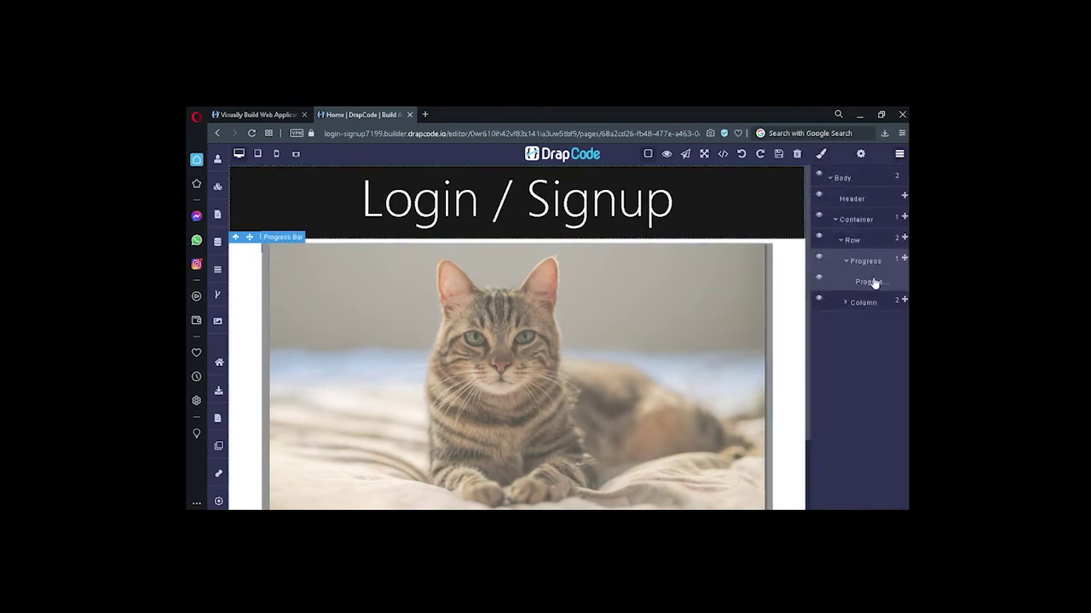
{"action": "left_click", "coordinate": [873, 283]}
{"action": "left_click", "coordinate": [861, 156]}
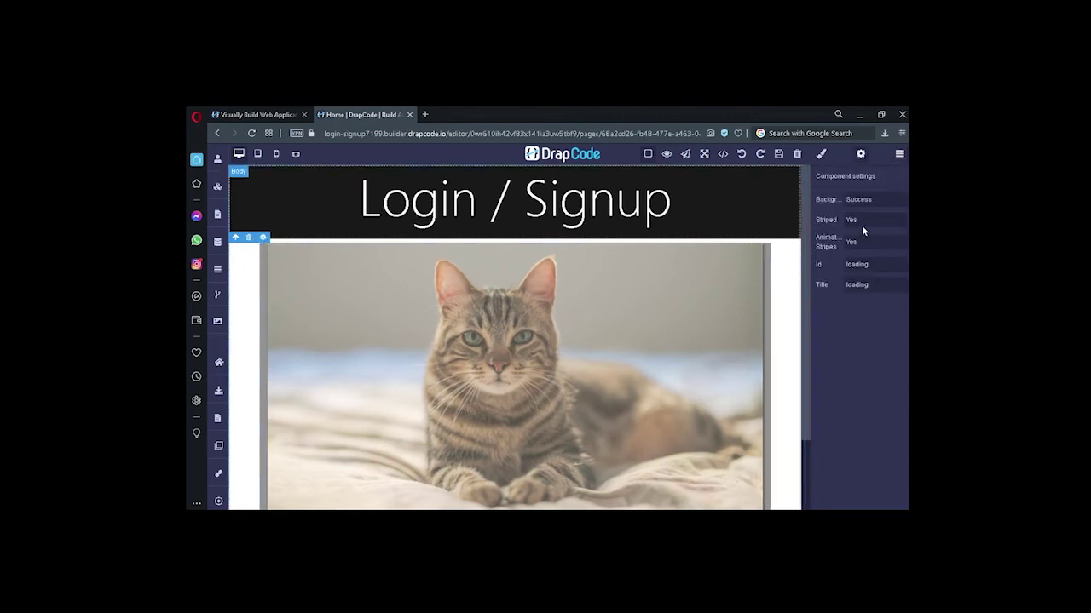
{"action": "left_click", "coordinate": [899, 154]}
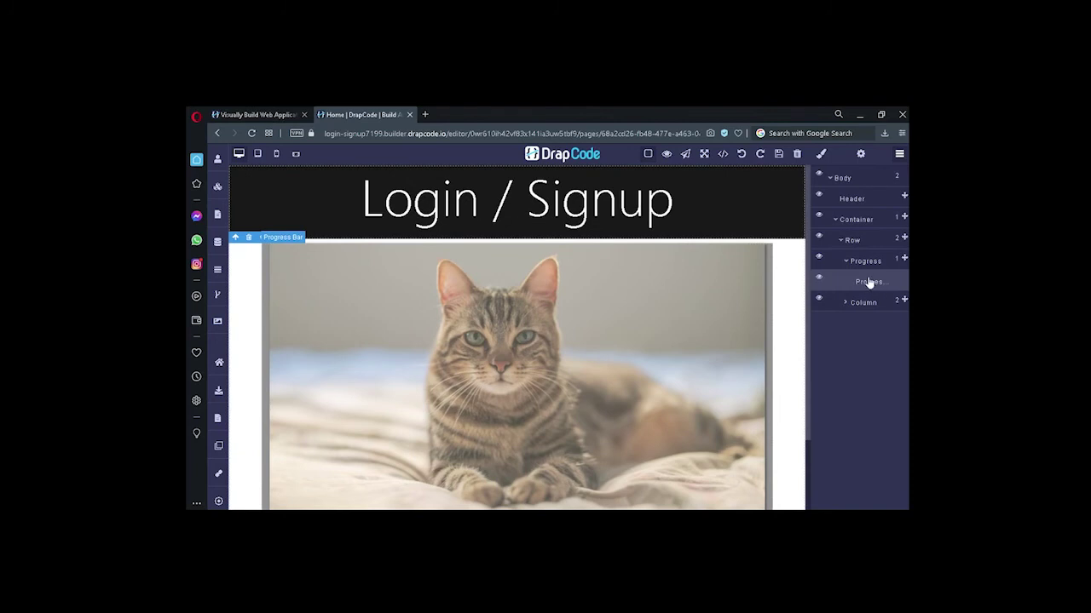
{"action": "left_click", "coordinate": [858, 155]}
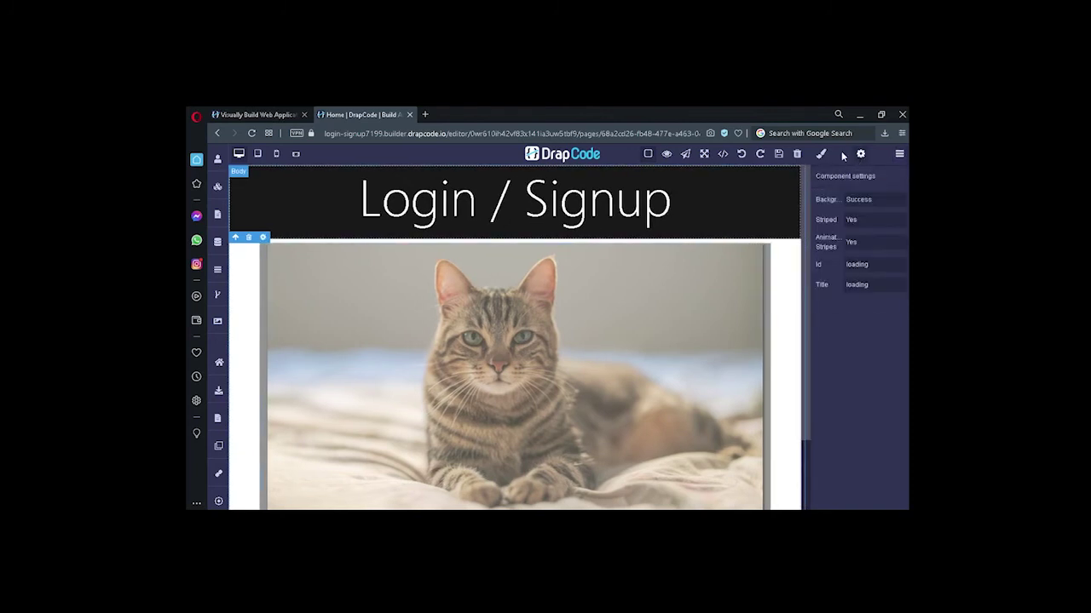
Set the Progress Bar's background color to dark green #142518.
{"action": "left_click", "coordinate": [821, 154]}
{"action": "scroll", "coordinate": [861, 328], "scroll_direction": "down", "scroll_amount": 3}
{"action": "scroll", "coordinate": [860, 339], "scroll_direction": "down", "scroll_amount": 3}
{"action": "scroll", "coordinate": [879, 318], "scroll_direction": "up", "scroll_amount": 3}
{"action": "scroll", "coordinate": [877, 319], "scroll_direction": "down", "scroll_amount": 2}
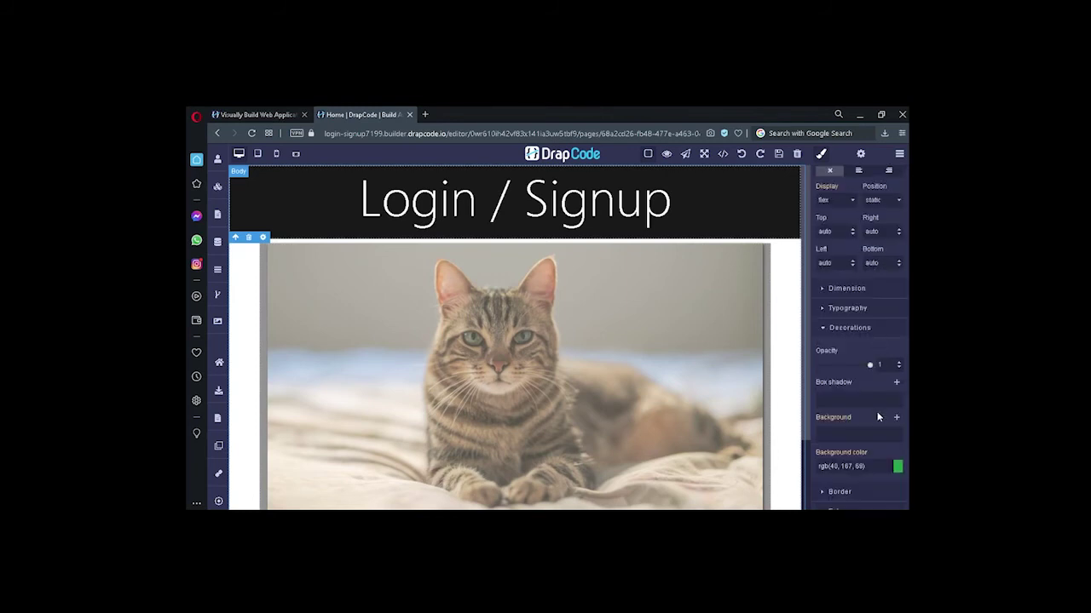
{"action": "left_click", "coordinate": [898, 468]}
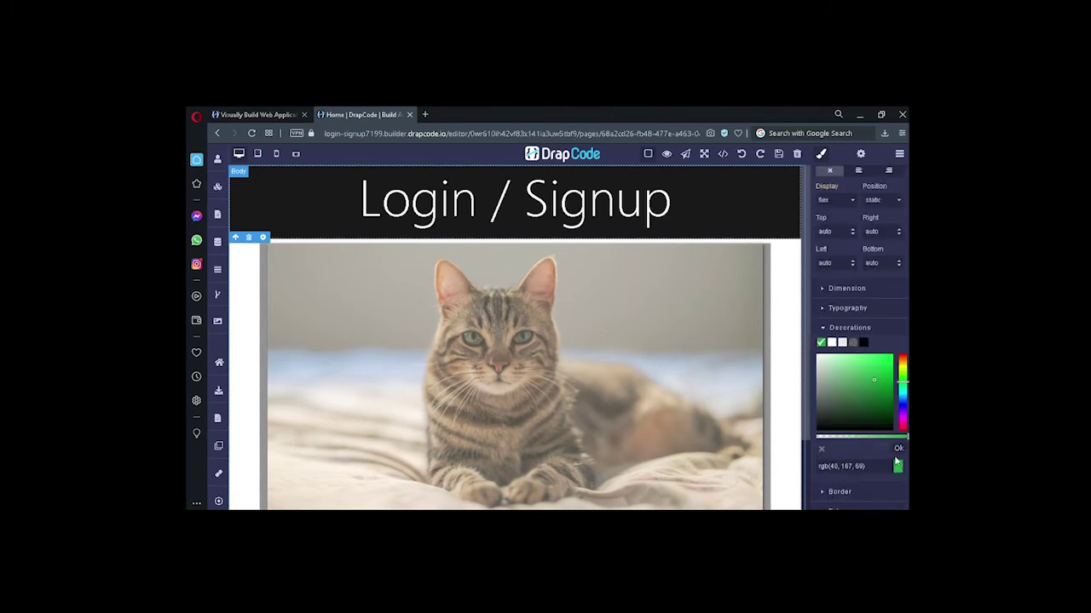
{"action": "left_click", "coordinate": [850, 419]}
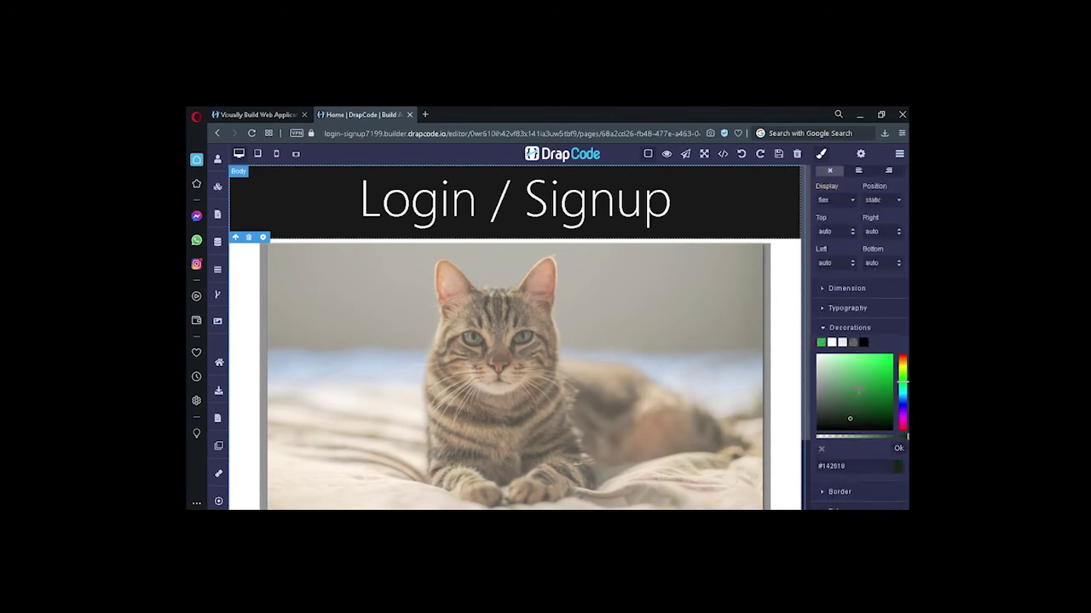
{"action": "scroll", "coordinate": [776, 358], "scroll_direction": "down", "scroll_amount": 5}
{"action": "scroll", "coordinate": [792, 423], "scroll_direction": "up", "scroll_amount": 3}
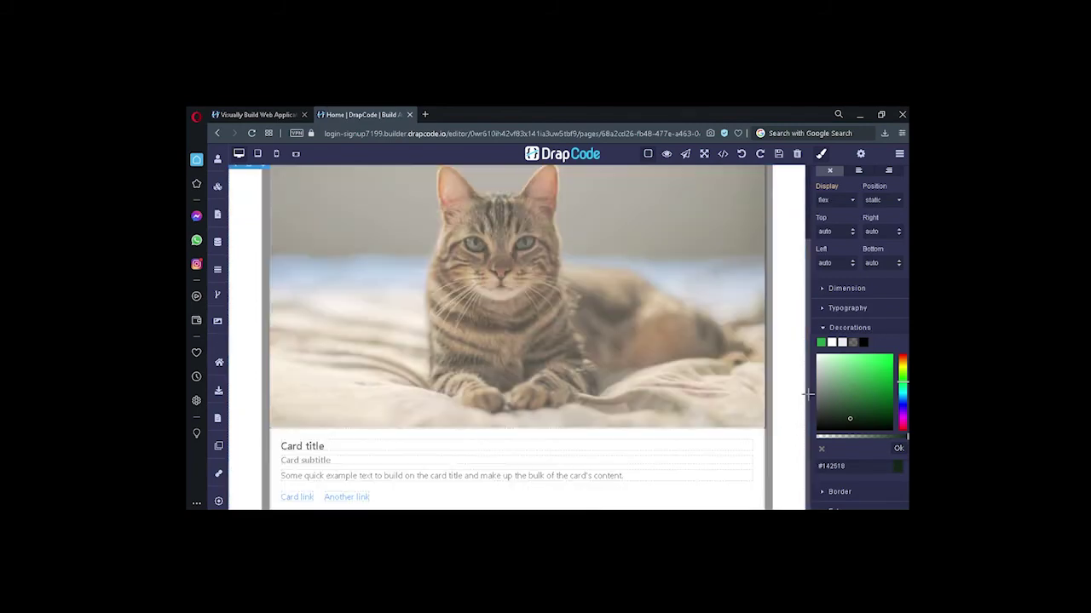
{"action": "key", "text": "ctrl+t"}
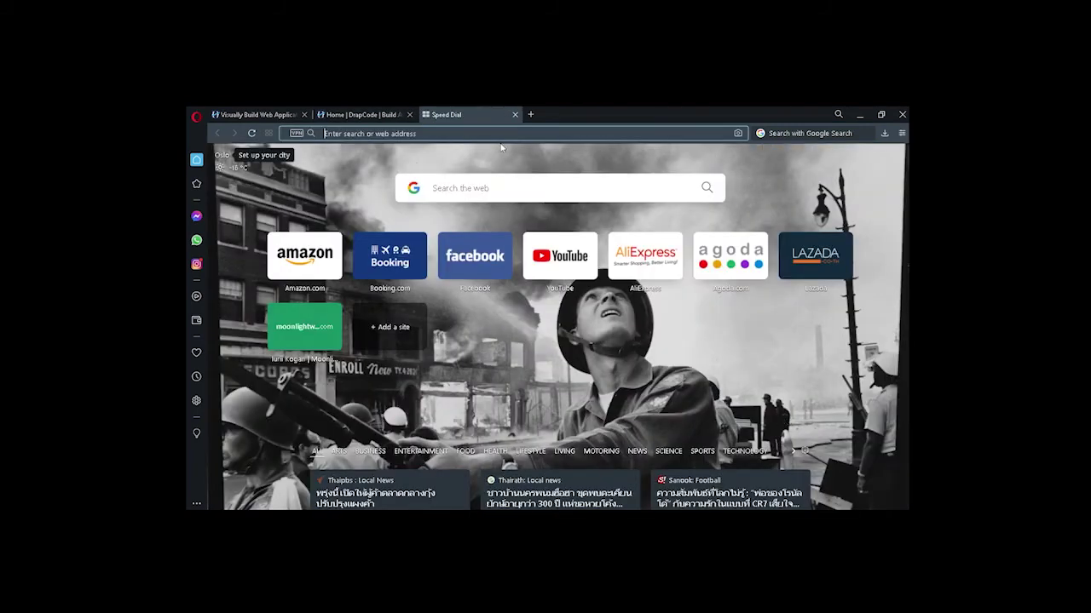
{"action": "left_click", "coordinate": [515, 115]}
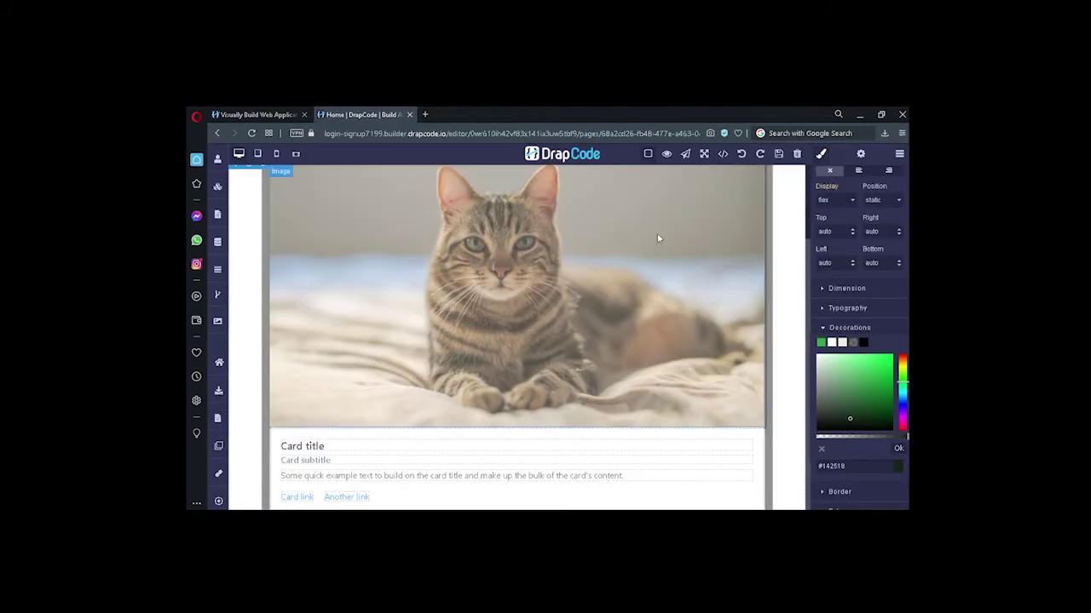
Move the Progress element out of the Row to sit directly in the Body, between the Header and the Container.
{"action": "left_click", "coordinate": [795, 377]}
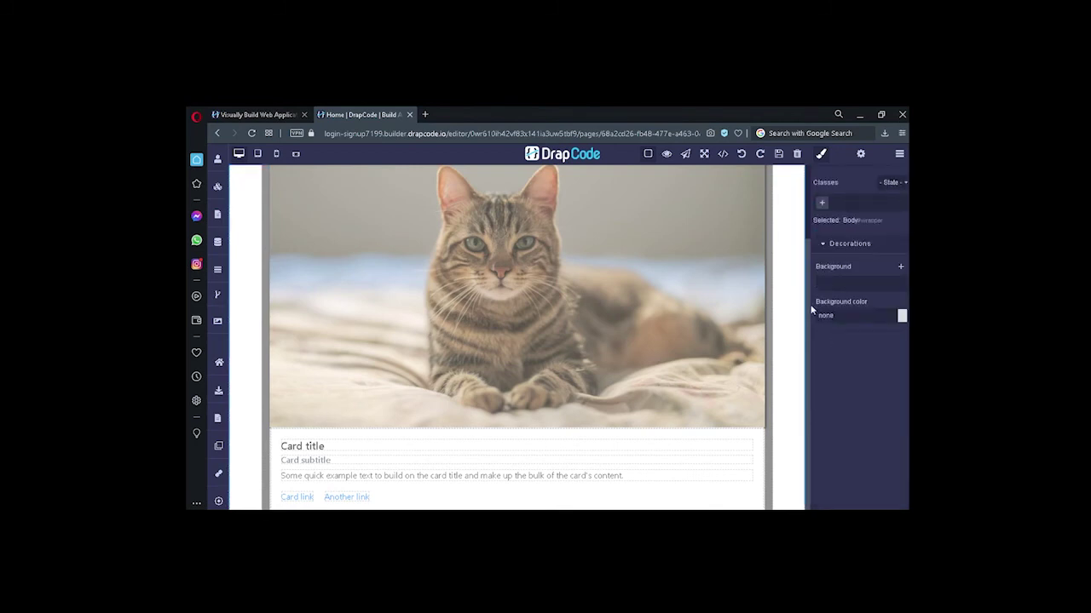
{"action": "left_click", "coordinate": [901, 158]}
{"action": "left_click", "coordinate": [832, 180]}
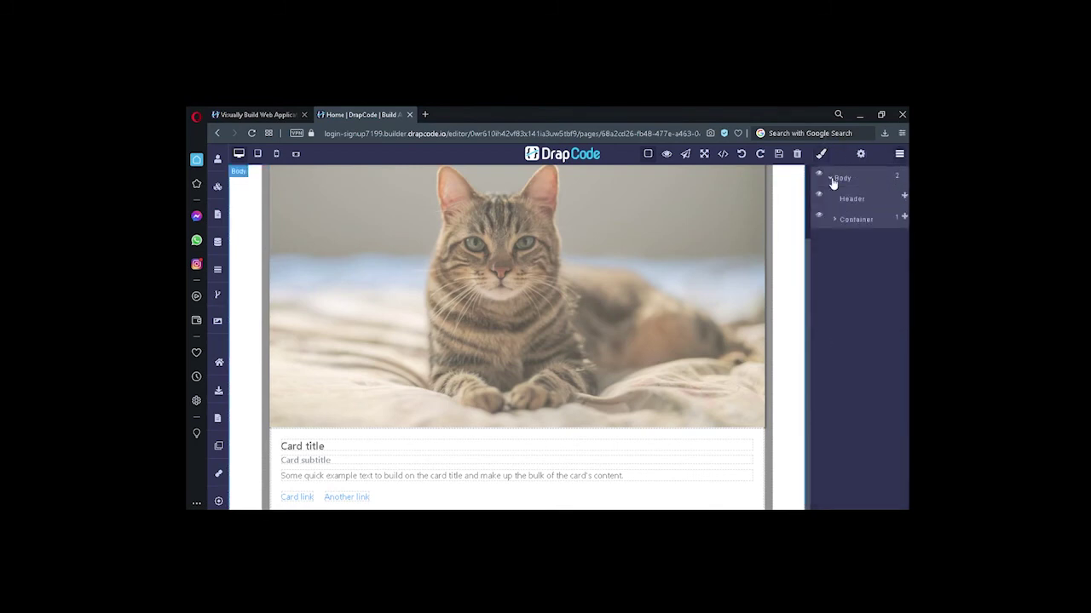
{"action": "left_click", "coordinate": [835, 220]}
{"action": "left_click", "coordinate": [843, 244]}
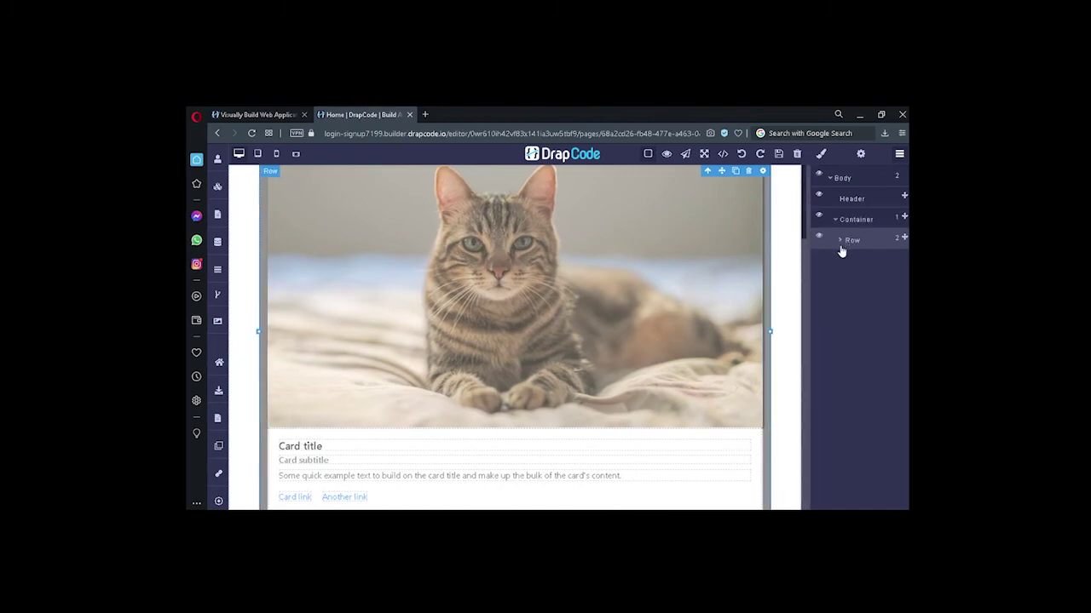
{"action": "left_click", "coordinate": [840, 241]}
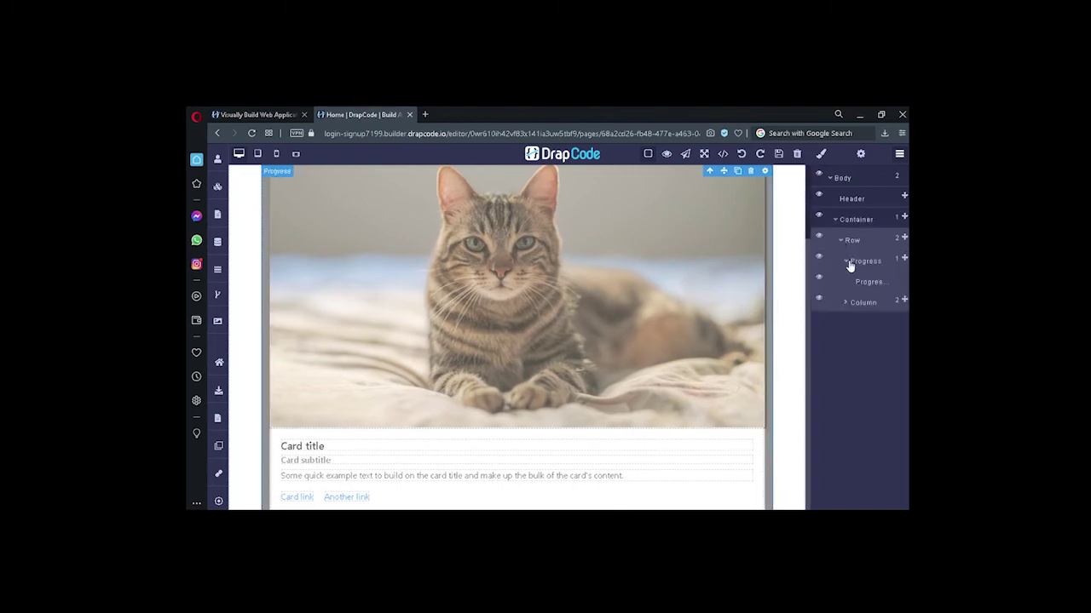
{"action": "left_click", "coordinate": [852, 261]}
{"action": "left_click_drag", "start_coordinate": [902, 259], "coordinate": [898, 210]}
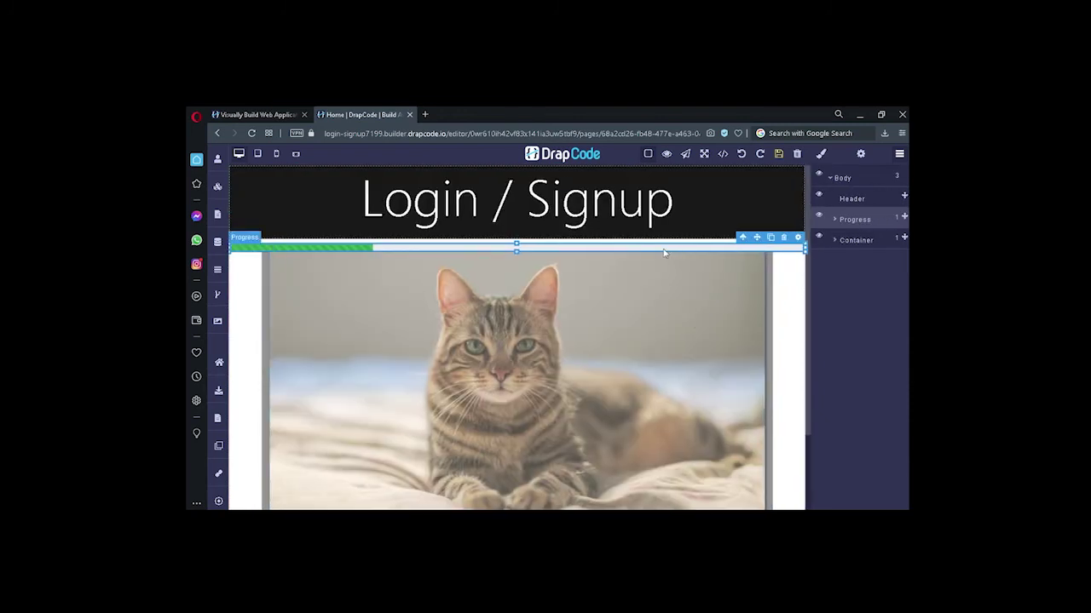
Set the nested Progress Bar's background color to bright green #1dff52.
{"action": "left_click", "coordinate": [835, 219]}
{"action": "left_click", "coordinate": [848, 240]}
{"action": "left_click", "coordinate": [861, 154]}
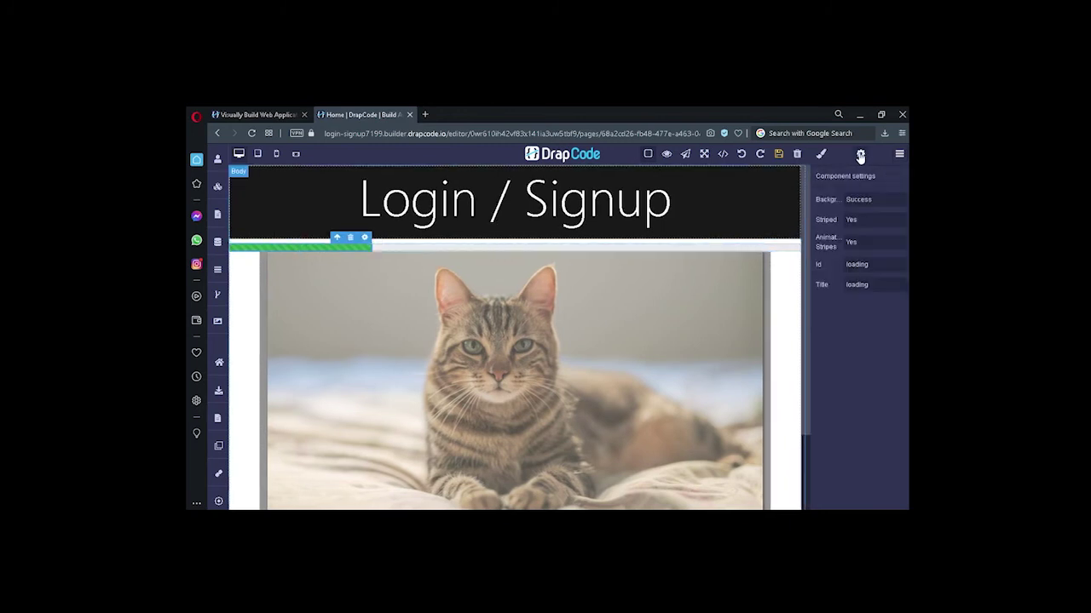
{"action": "left_click", "coordinate": [822, 154]}
{"action": "scroll", "coordinate": [885, 354], "scroll_direction": "down", "scroll_amount": 8}
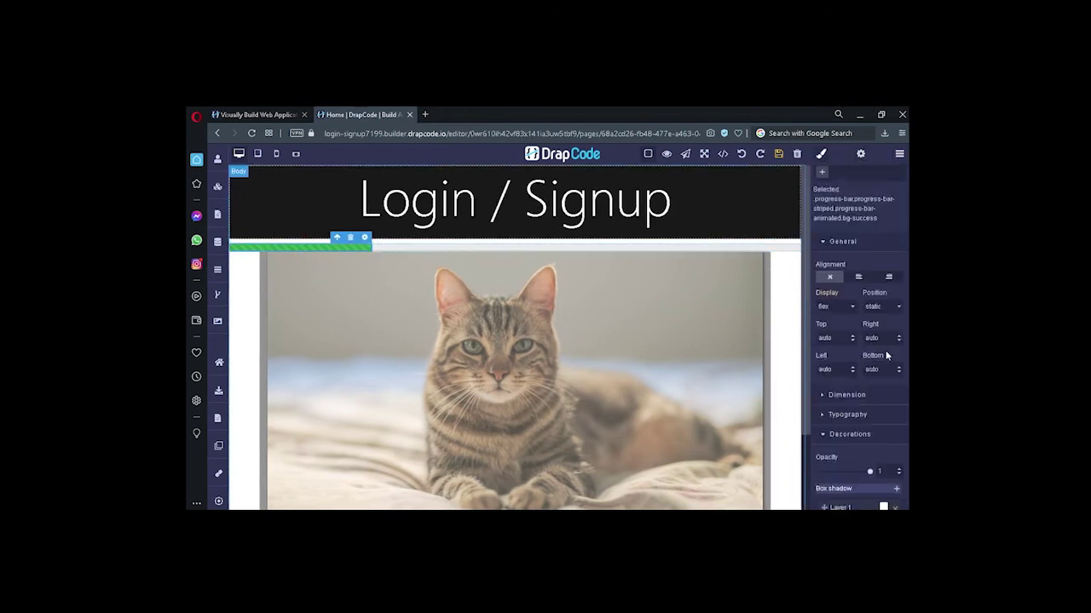
{"action": "left_click", "coordinate": [897, 364]}
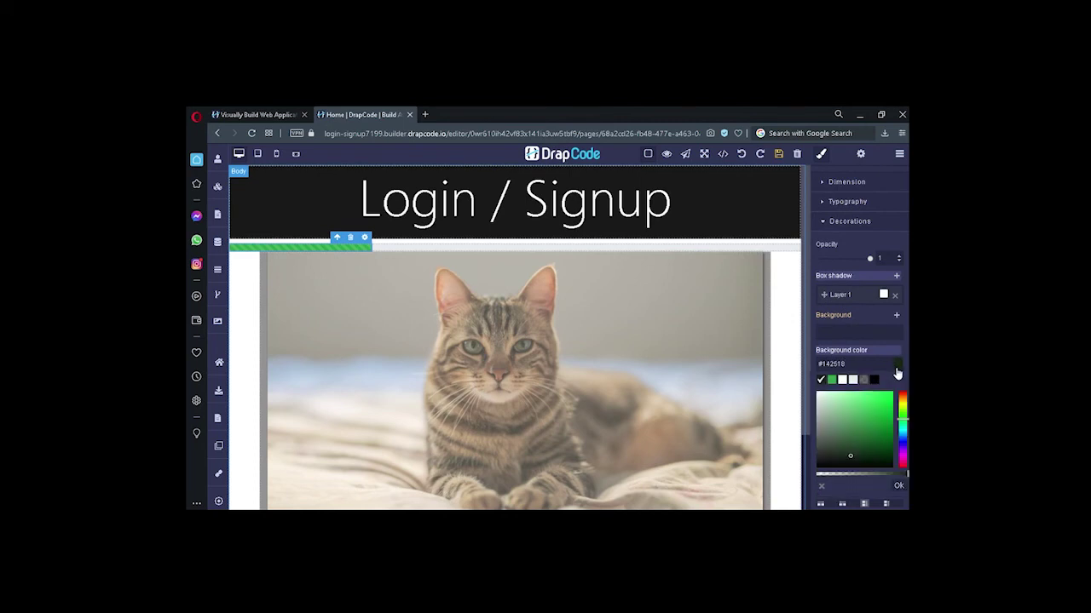
{"action": "left_click_drag", "start_coordinate": [865, 460], "coordinate": [884, 389]}
{"action": "left_click", "coordinate": [898, 487]}
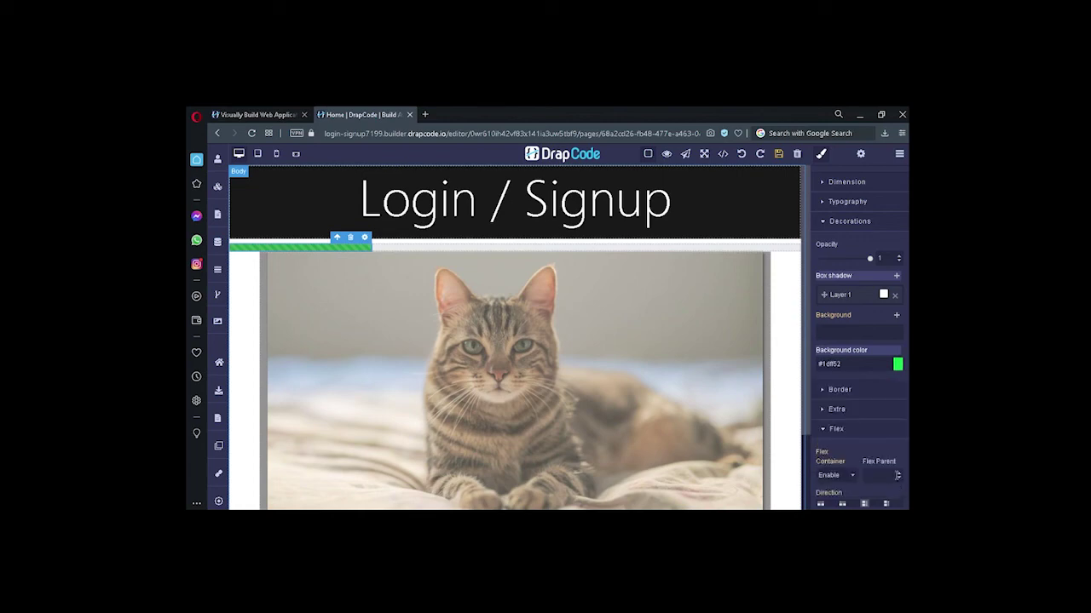
Remove the progress-success class from the Progress element and switch its style state to Hover.
{"action": "left_click", "coordinate": [475, 247]}
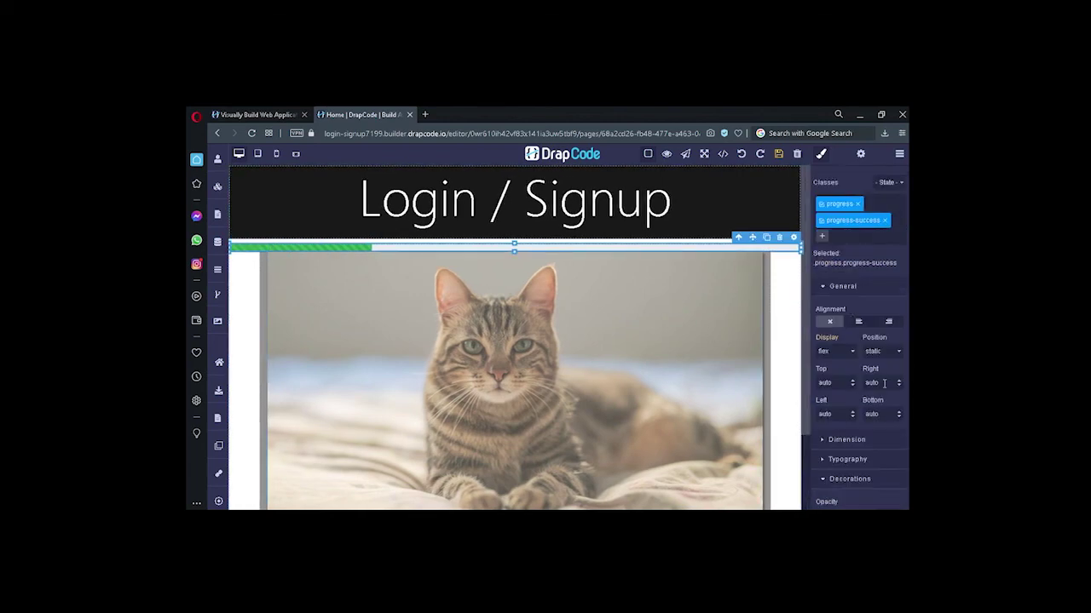
{"action": "left_click", "coordinate": [884, 220]}
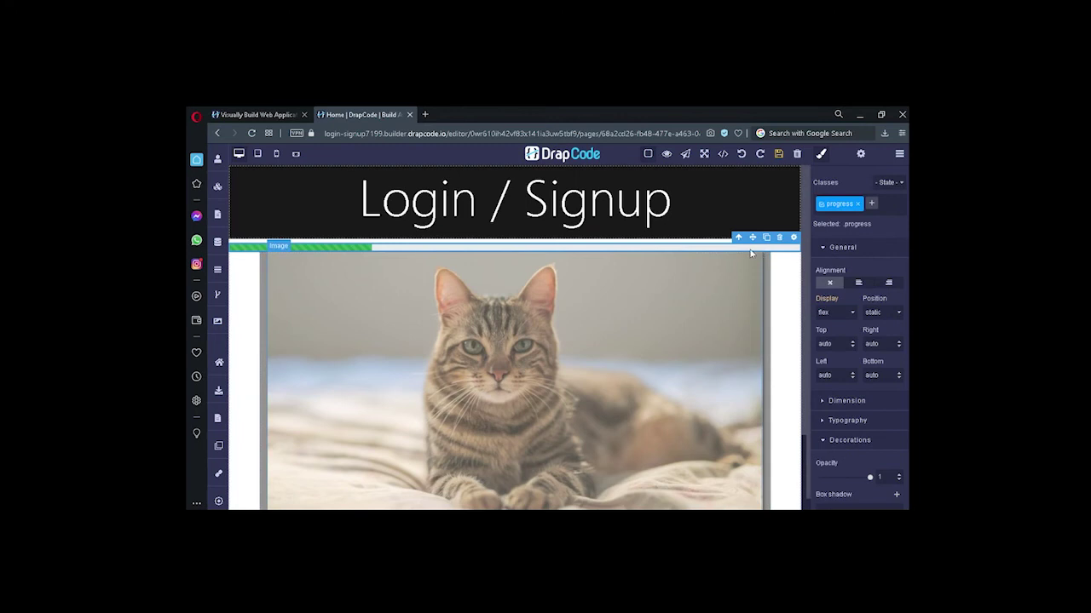
{"action": "left_click", "coordinate": [870, 204]}
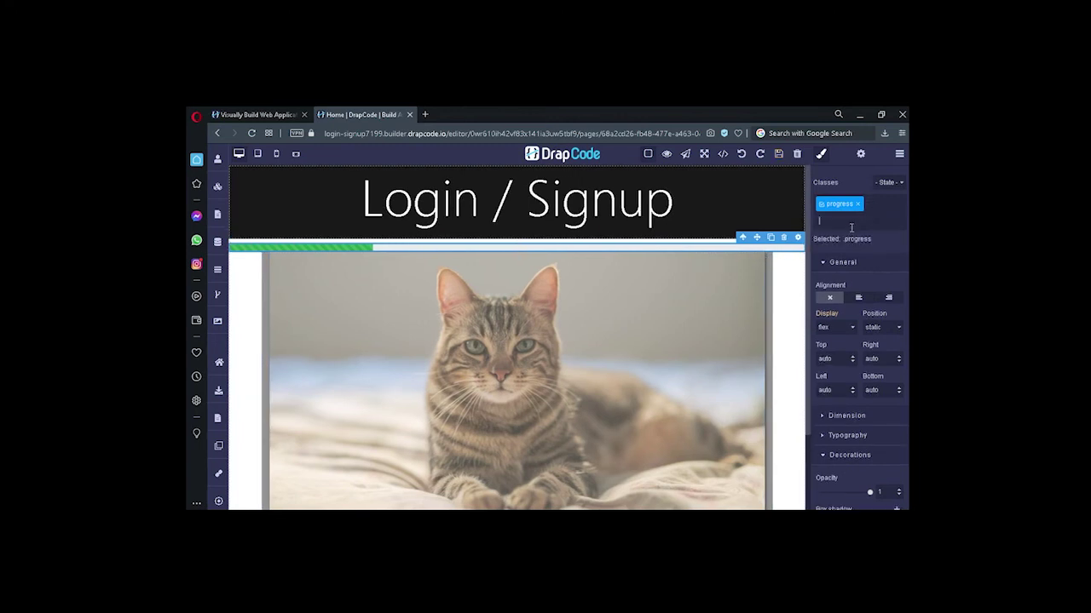
{"action": "left_click", "coordinate": [904, 187]}
{"action": "left_click", "coordinate": [895, 221]}
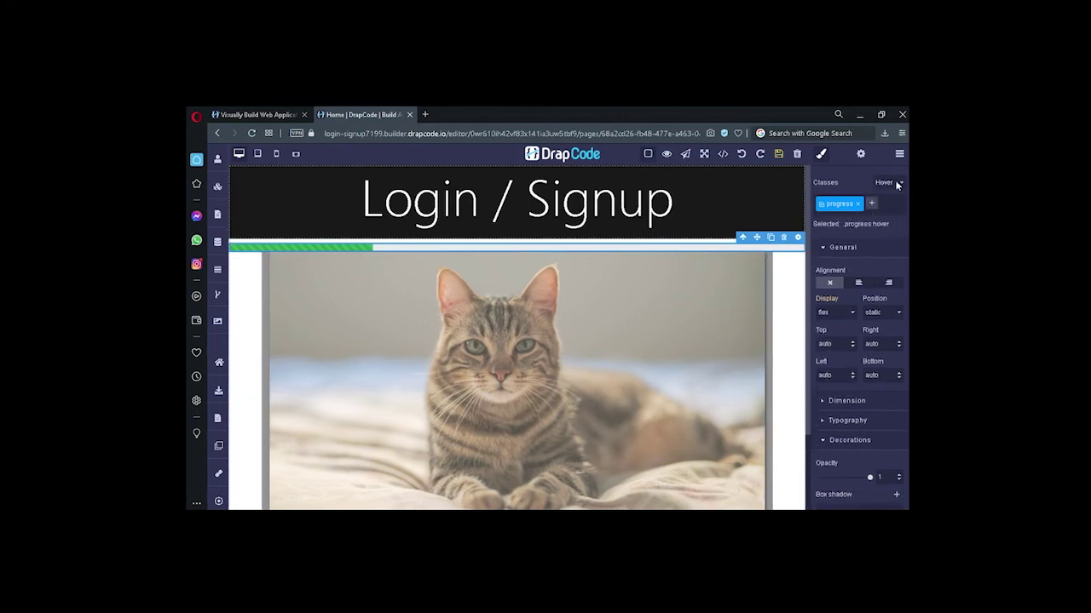
For the Progress element's Hover state, change the flex justification, set the direction to column, and disable the flex container.
{"action": "left_click", "coordinate": [862, 248]}
{"action": "left_click", "coordinate": [852, 268]}
{"action": "left_click", "coordinate": [852, 270]}
{"action": "left_click", "coordinate": [849, 308]}
{"action": "left_click", "coordinate": [836, 364]}
{"action": "scroll", "coordinate": [839, 362], "scroll_direction": "down", "scroll_amount": 4}
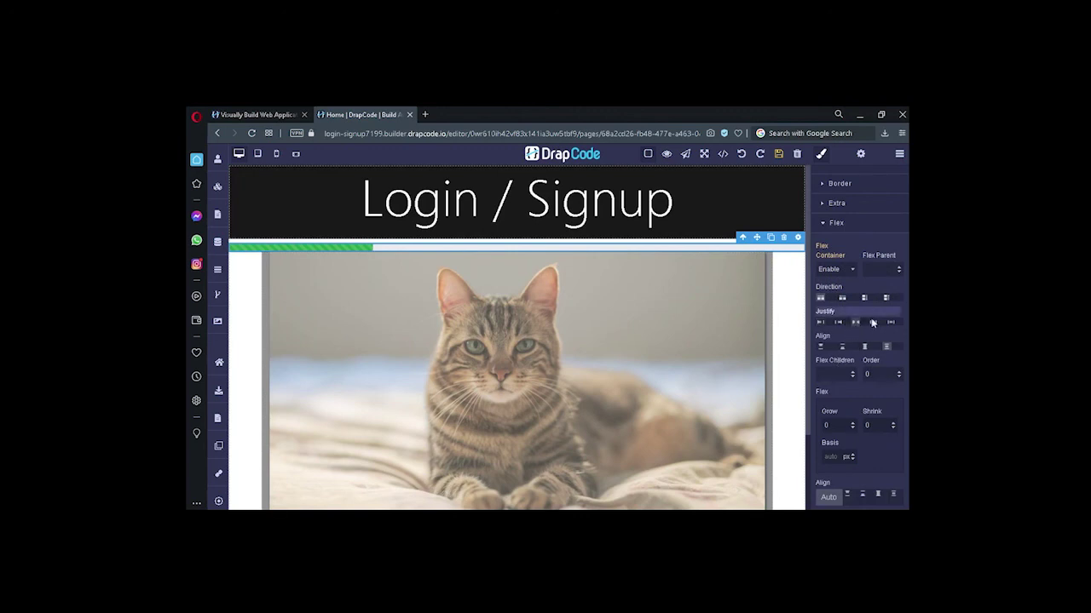
{"action": "left_click", "coordinate": [872, 324]}
{"action": "left_click", "coordinate": [865, 299]}
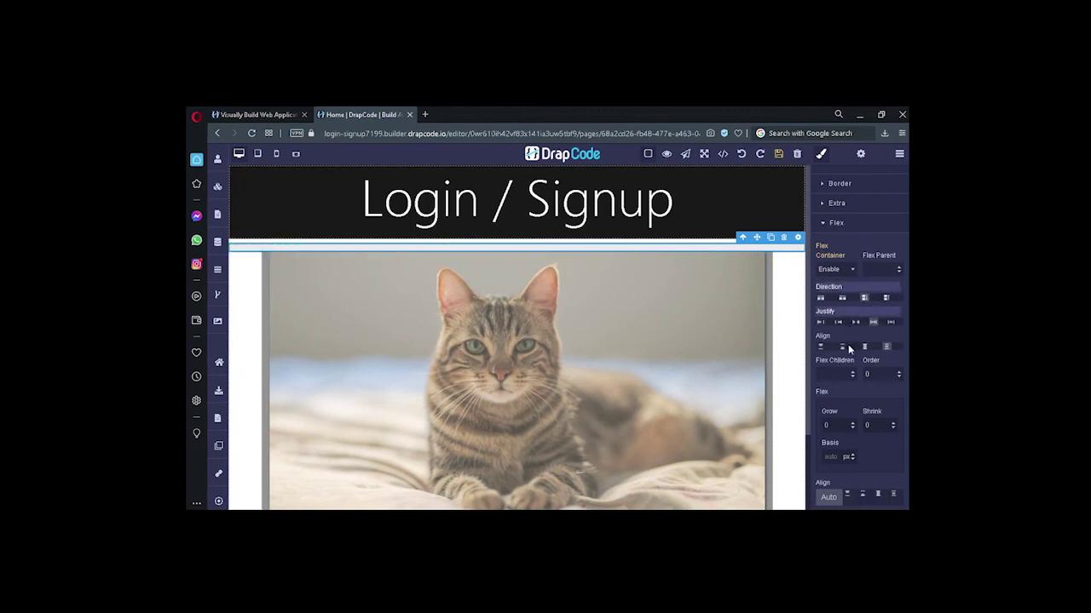
{"action": "scroll", "coordinate": [848, 278], "scroll_direction": "up", "scroll_amount": 3}
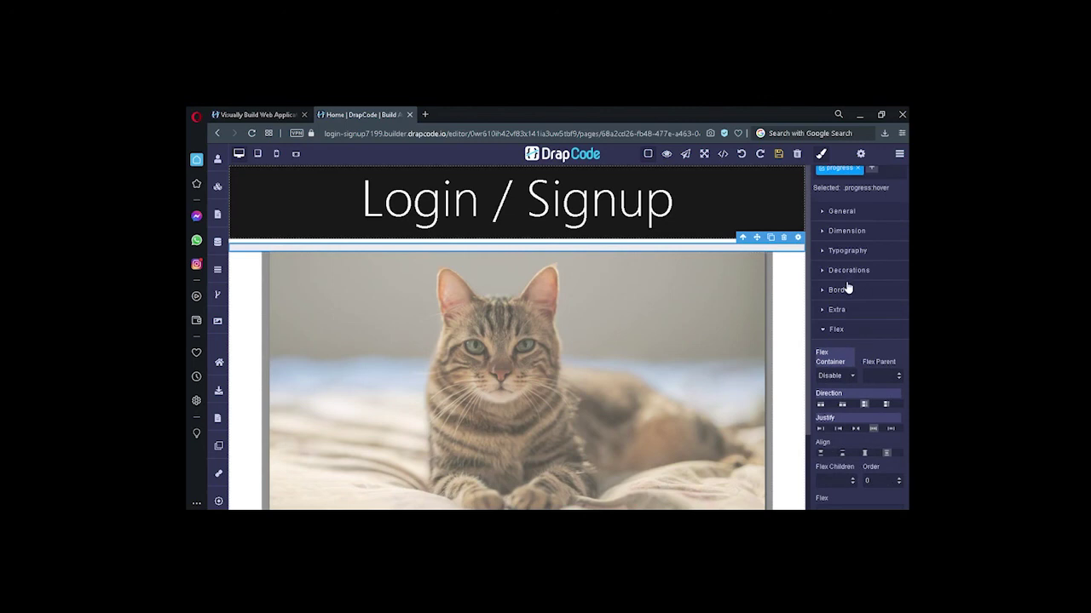
Try adding a transition layer to the Progress element's Hover state, and remove it.
{"action": "left_click", "coordinate": [840, 328]}
{"action": "left_click", "coordinate": [837, 346]}
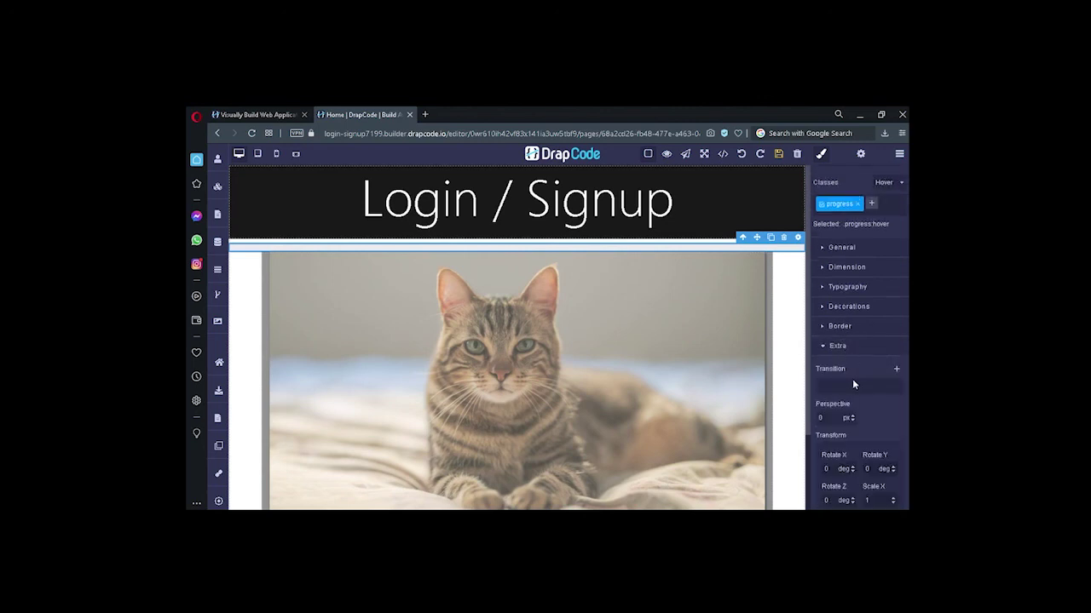
{"action": "scroll", "coordinate": [852, 378], "scroll_direction": "down", "scroll_amount": 2}
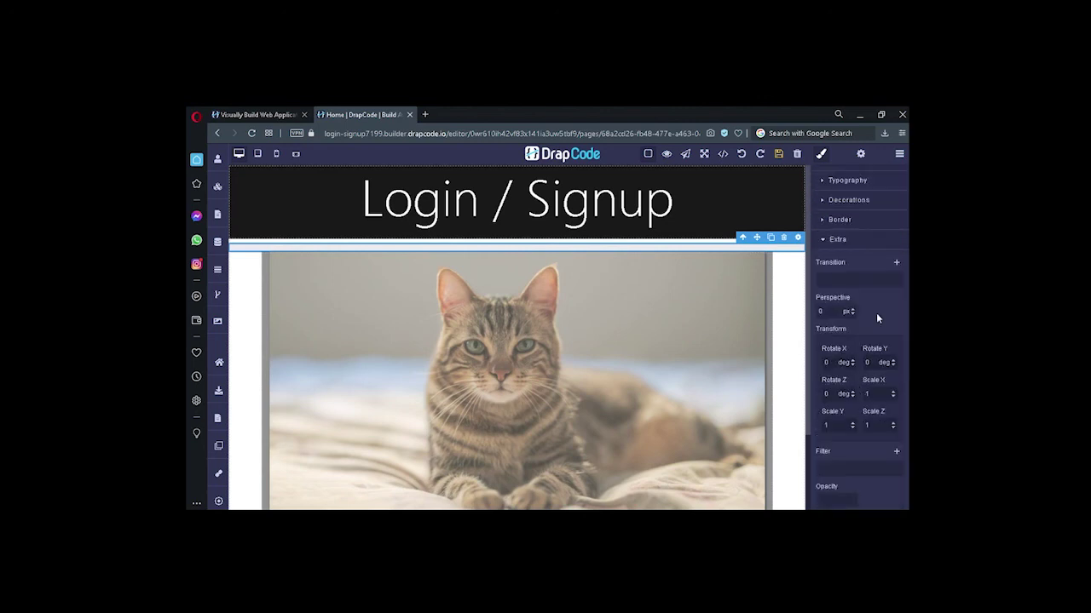
{"action": "left_click", "coordinate": [896, 263]}
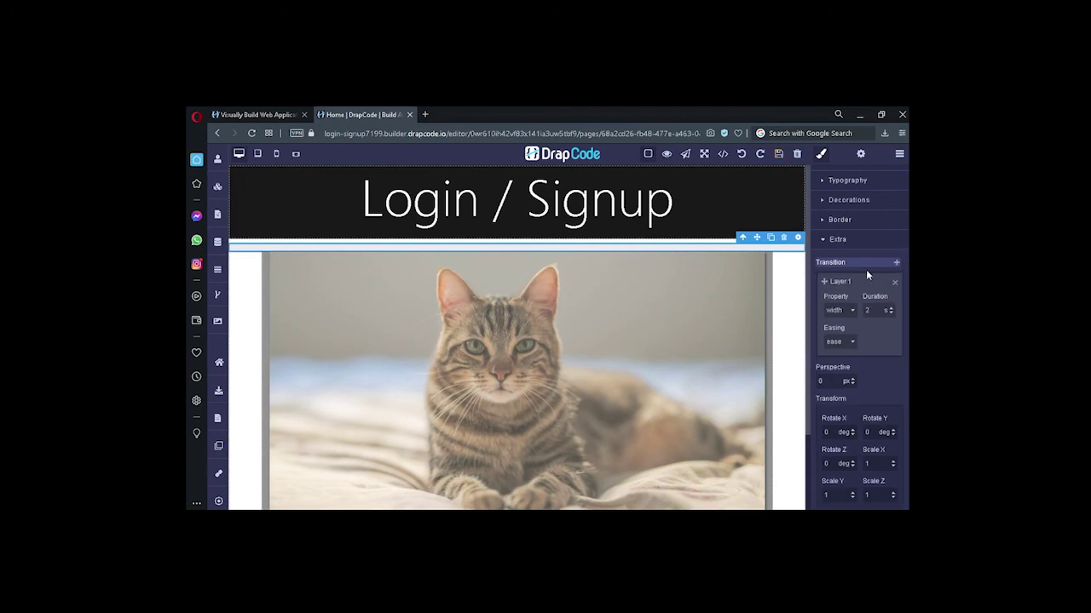
{"action": "left_click", "coordinate": [894, 282]}
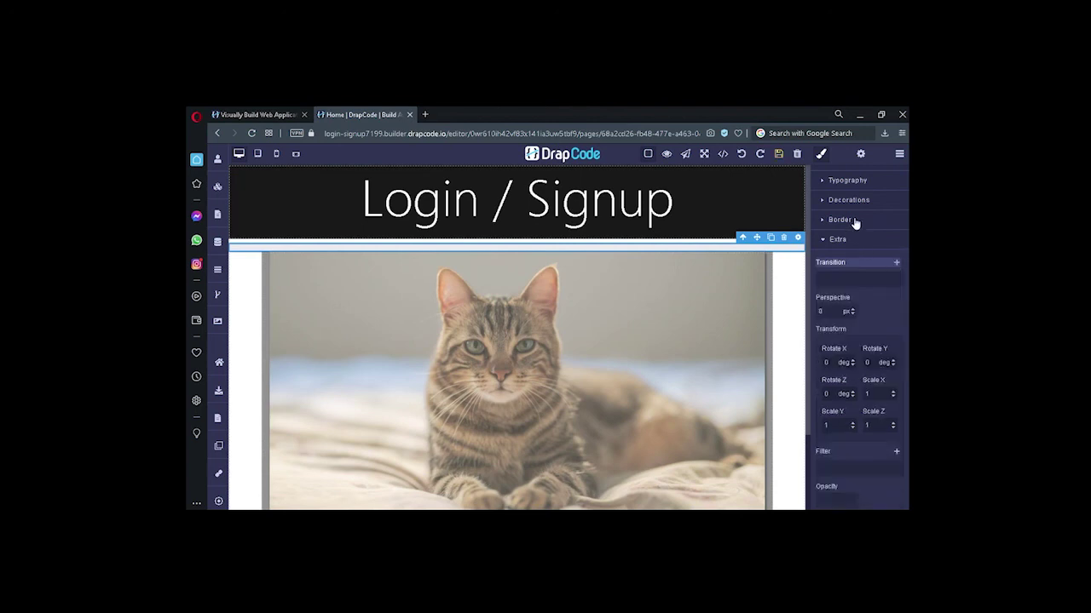
Try a box shadow layer and a background layer on the Progress element's Hover state, and undo the changes.
{"action": "left_click", "coordinate": [854, 203]}
{"action": "left_click", "coordinate": [897, 256]}
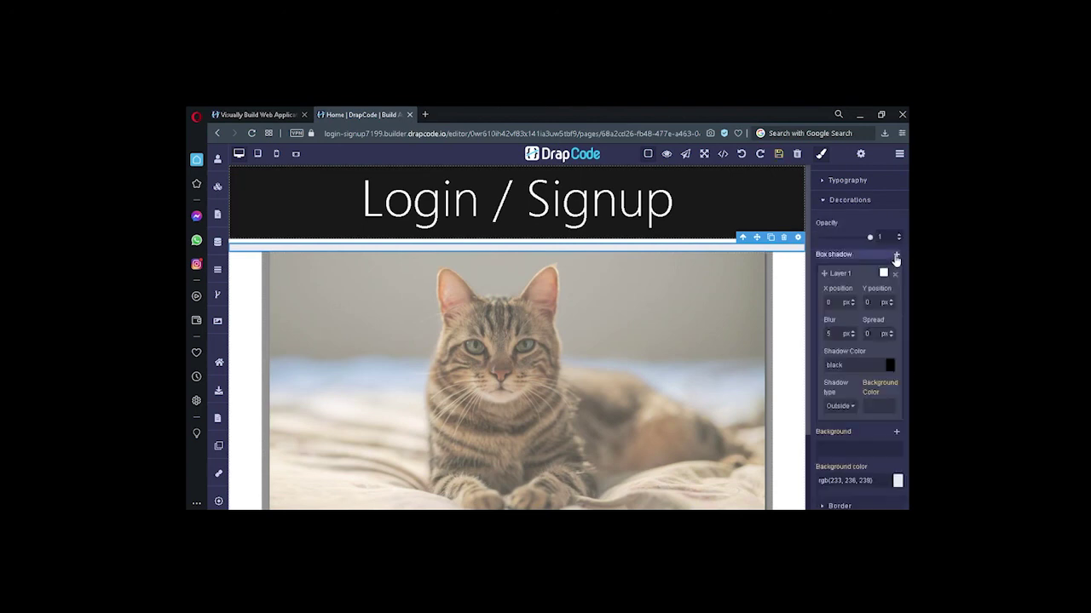
{"action": "left_click", "coordinate": [895, 273]}
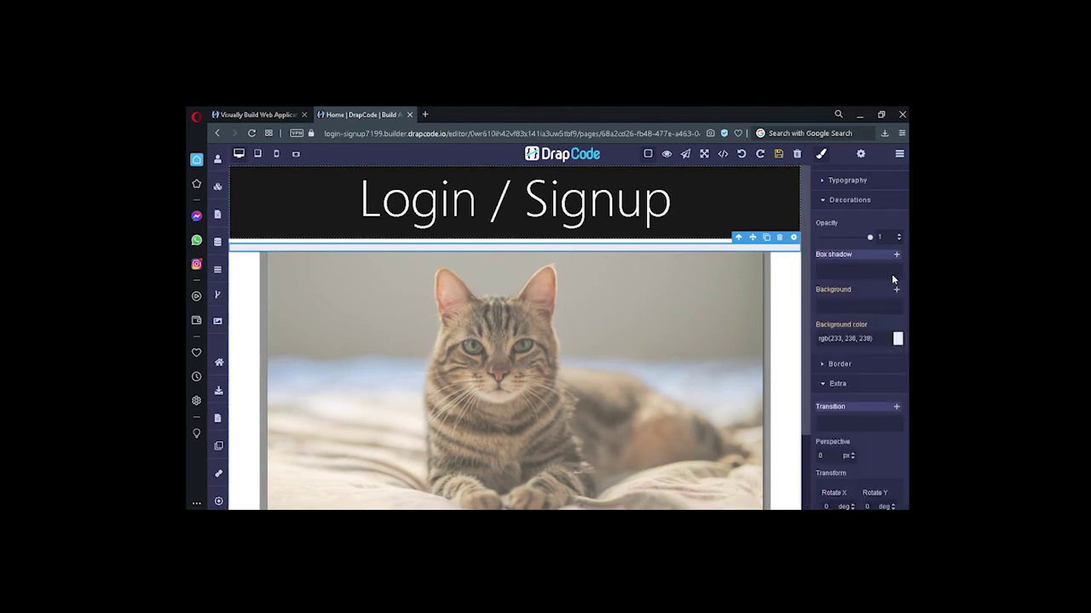
{"action": "left_click", "coordinate": [896, 291]}
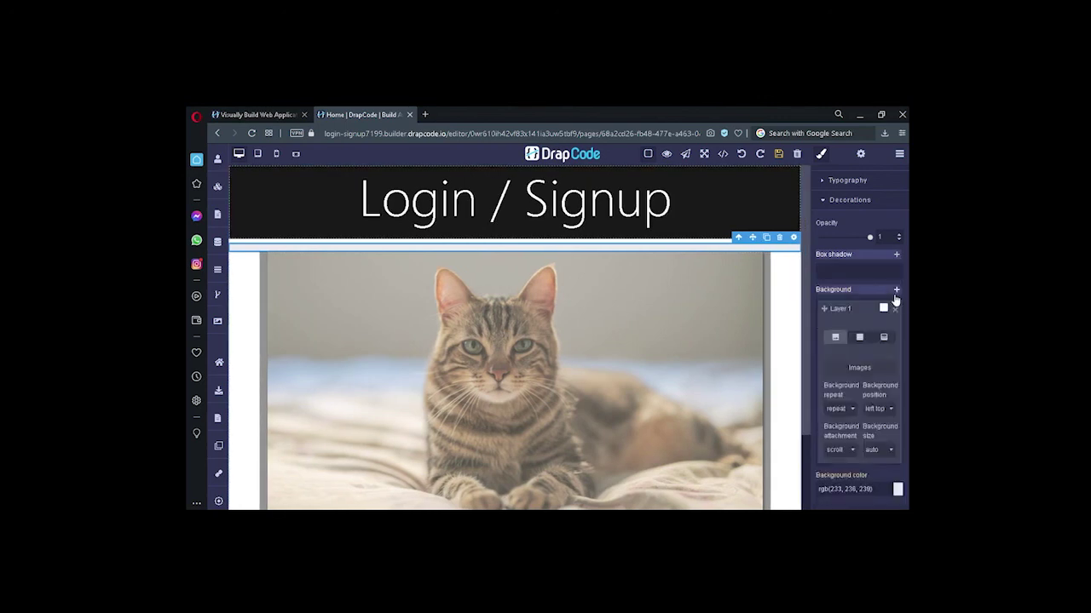
{"action": "left_click", "coordinate": [743, 158]}
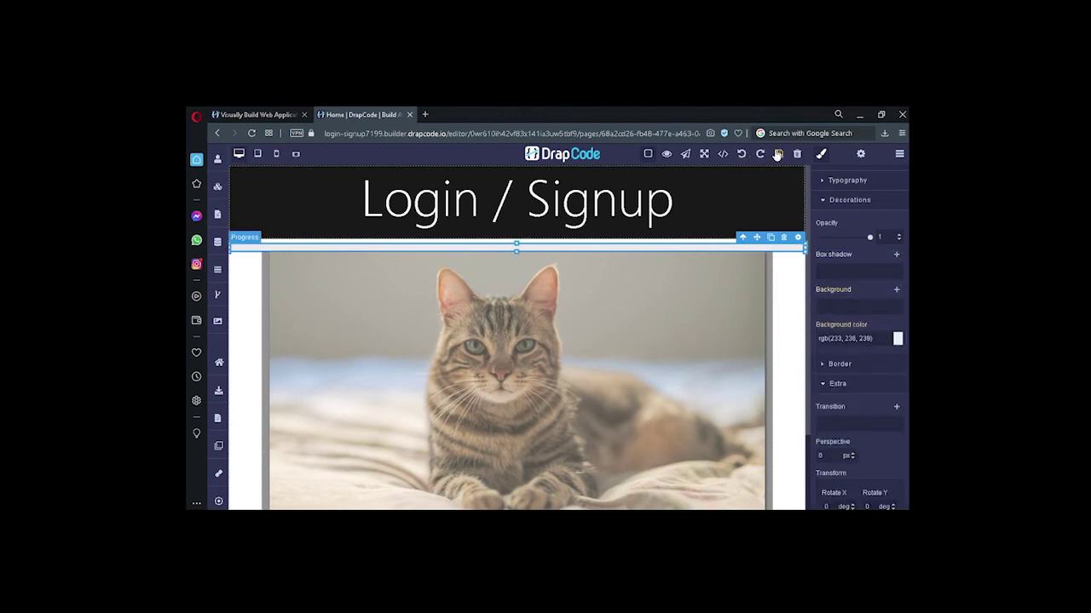
{"action": "left_click", "coordinate": [742, 156]}
{"action": "left_click", "coordinate": [760, 156]}
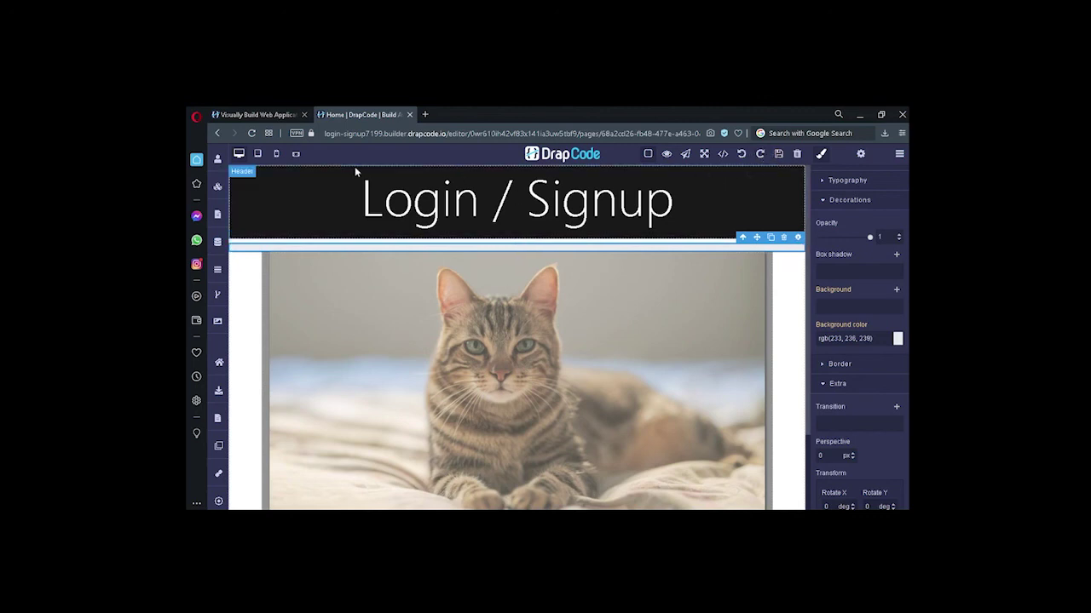
View the Home page in the tablet and mobile layouts, and return to the desktop layout.
{"action": "left_click", "coordinate": [257, 154]}
{"action": "left_click", "coordinate": [276, 153]}
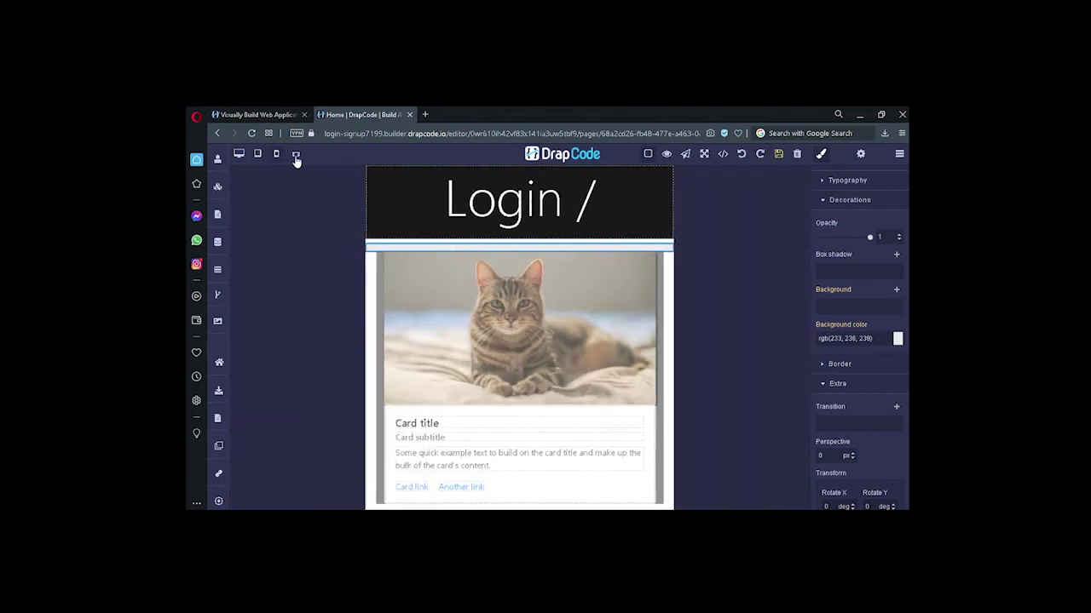
{"action": "left_click", "coordinate": [238, 153]}
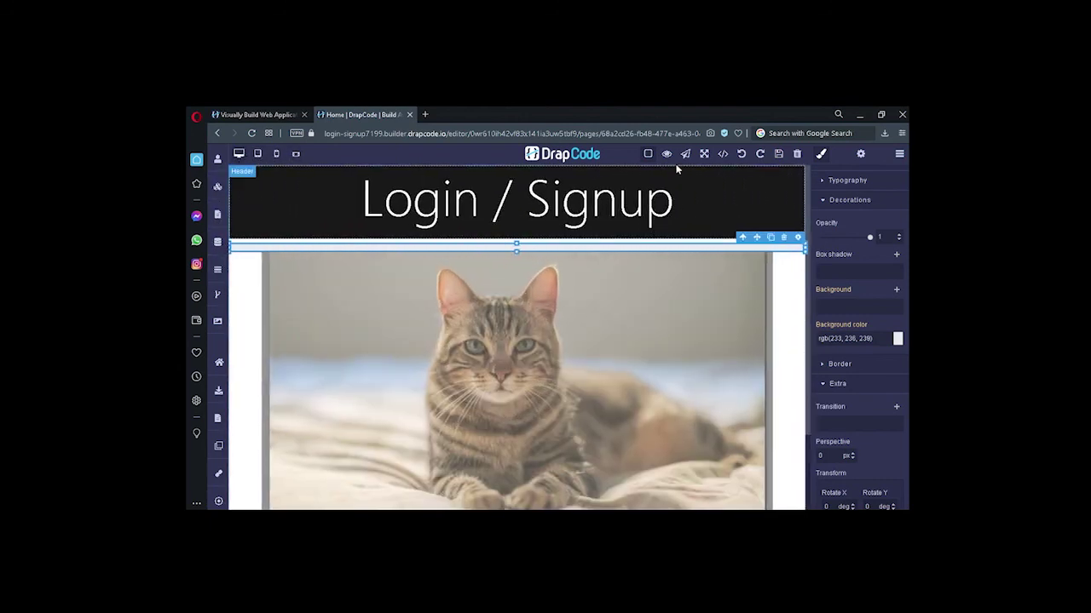
Publish the project and close the Home page editor to return to the project dashboard.
{"action": "left_click", "coordinate": [684, 157]}
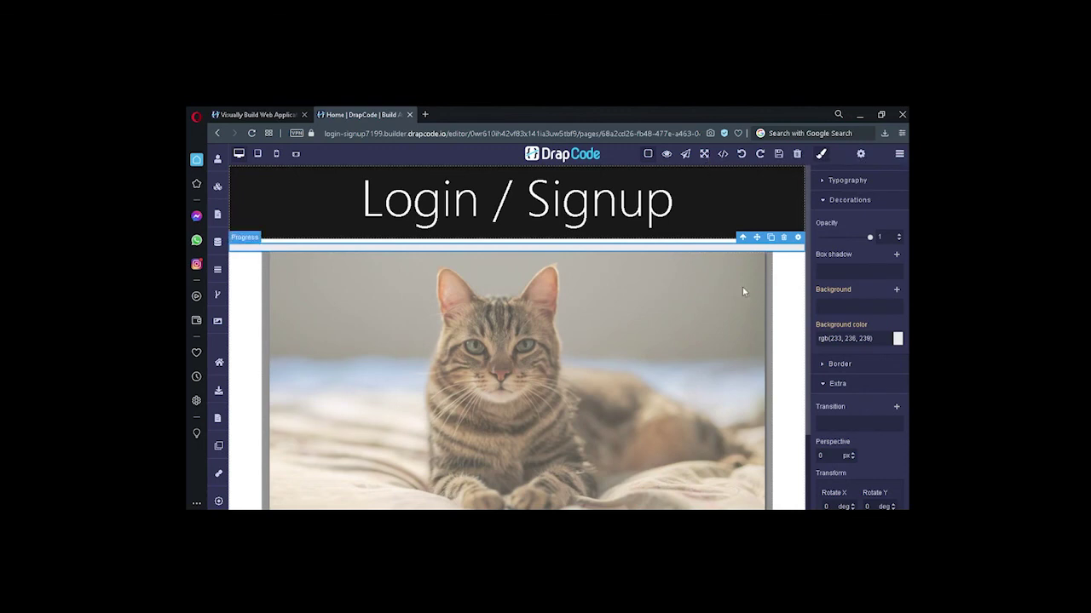
{"action": "left_click", "coordinate": [409, 114]}
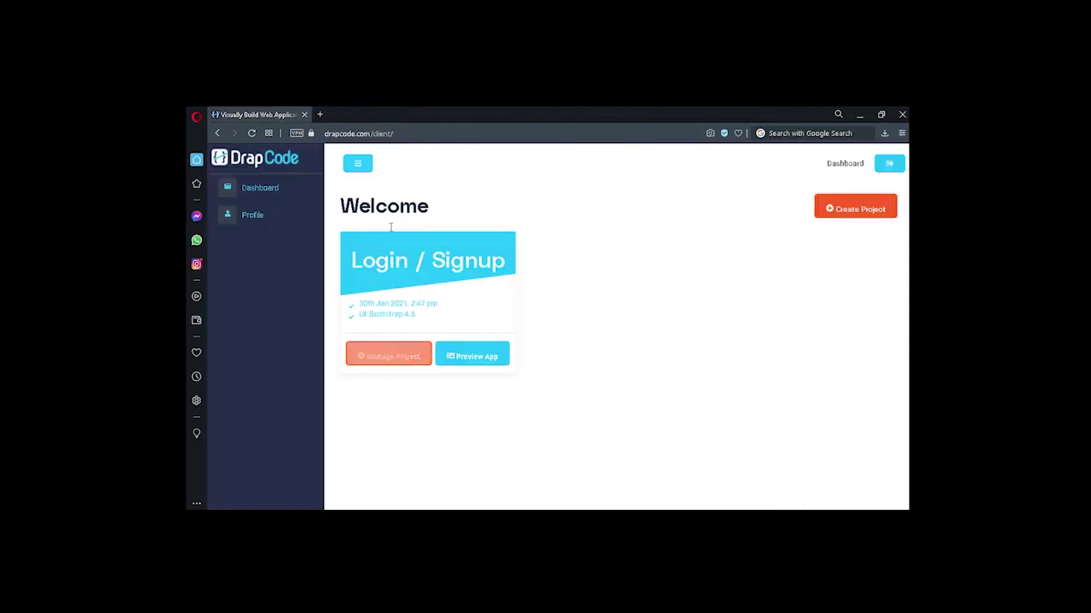